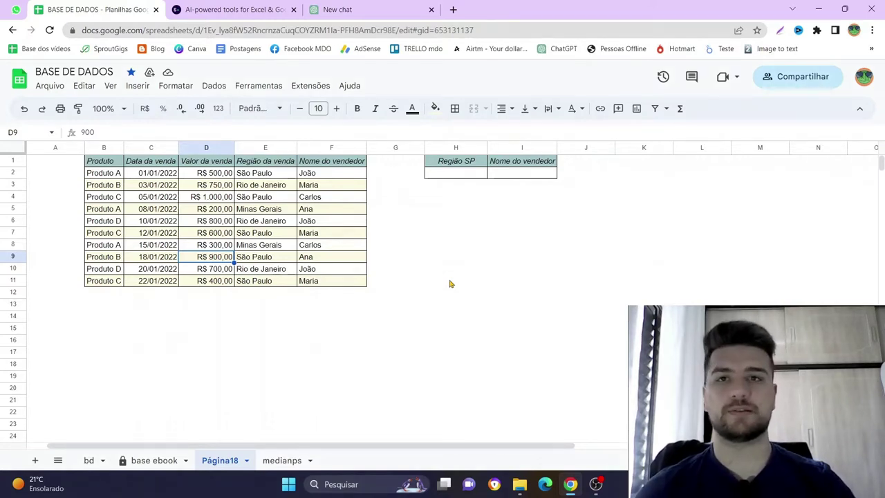
# - On the Sheet+ site, highlight the example prompt about summing B1 to B40 and its AI-generated SUMIFS formula
pyautogui.click(247, 7)
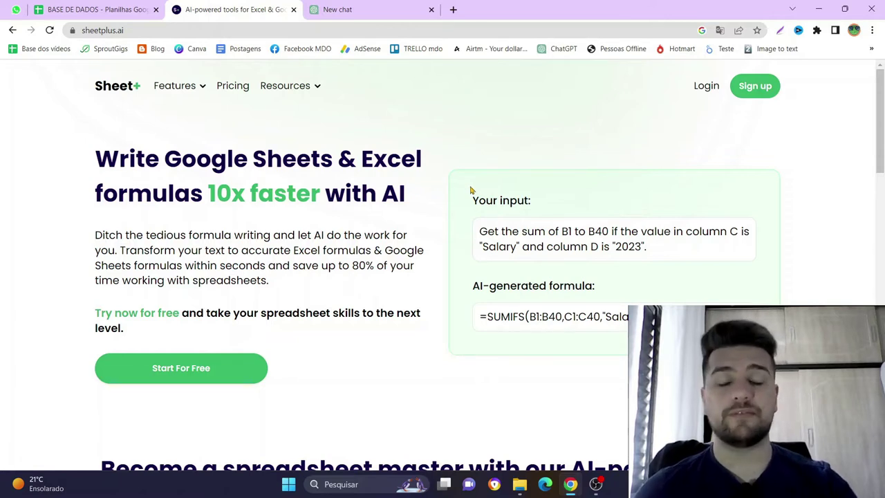
pyautogui.moveTo(478, 201); pyautogui.dragTo(505, 202)
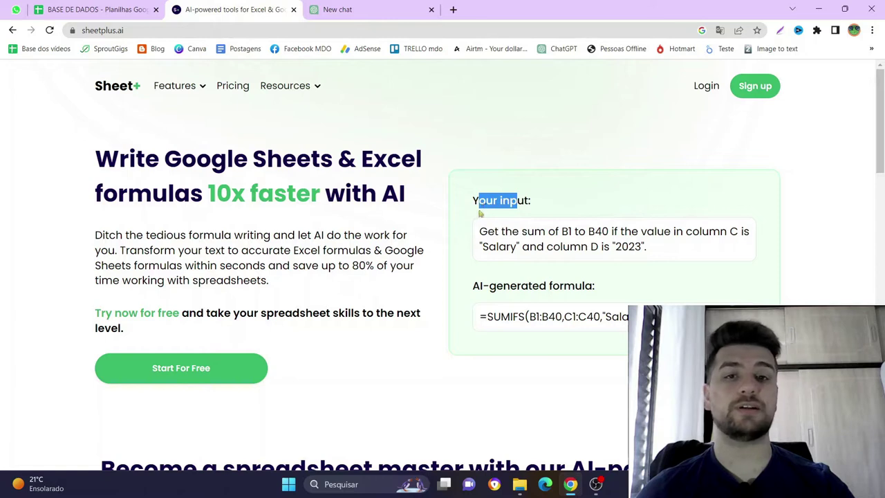
pyautogui.moveTo(473, 200); pyautogui.dragTo(535, 213)
pyautogui.moveTo(488, 231); pyautogui.dragTo(656, 234)
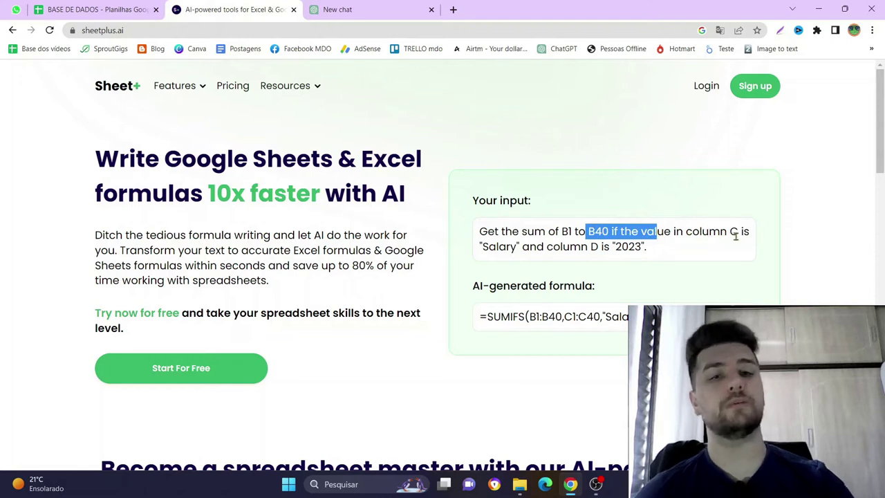
pyautogui.click(734, 234)
pyautogui.moveTo(489, 247); pyautogui.dragTo(622, 247)
pyautogui.click(622, 247)
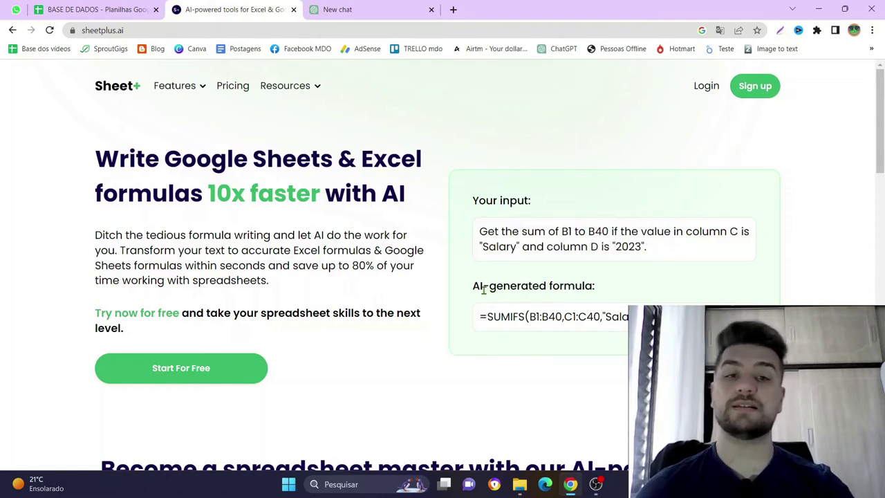
pyautogui.moveTo(487, 291); pyautogui.dragTo(636, 318)
pyautogui.click(636, 318)
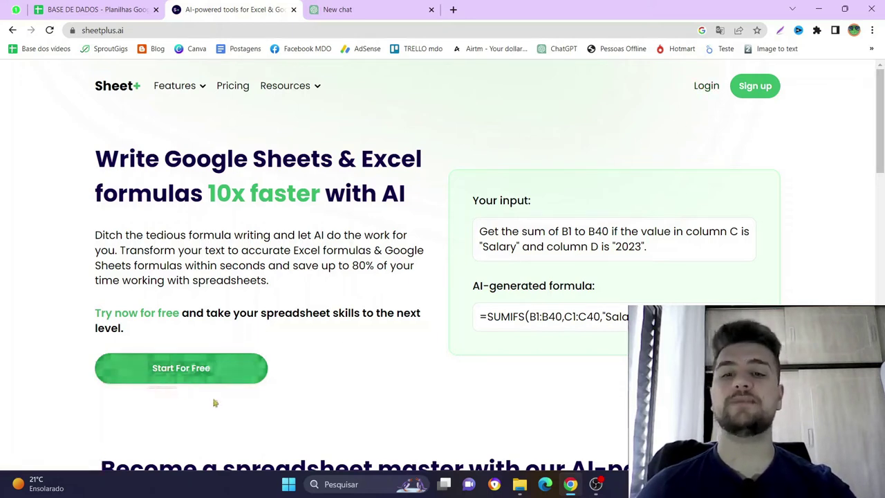
# - Sign in to Sheet+ to reach its dashboard of AI tools, then go to the blank ChatGPT chat
pyautogui.click(705, 86)
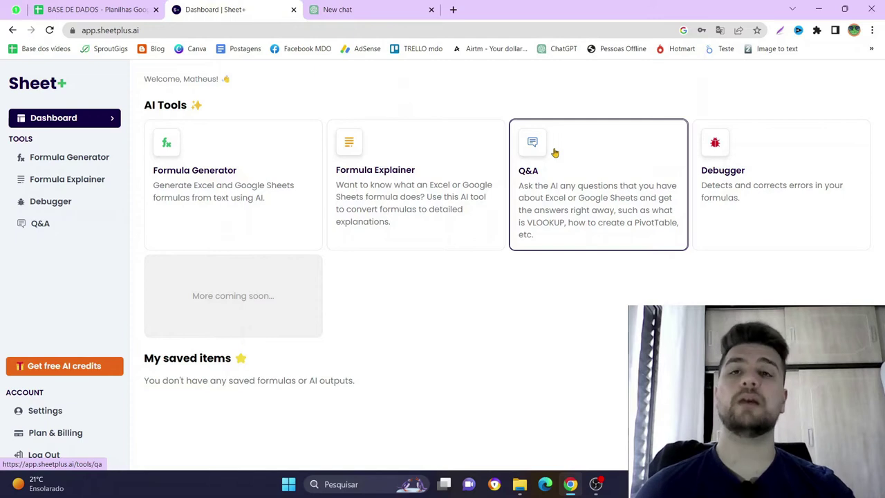
pyautogui.click(393, 5)
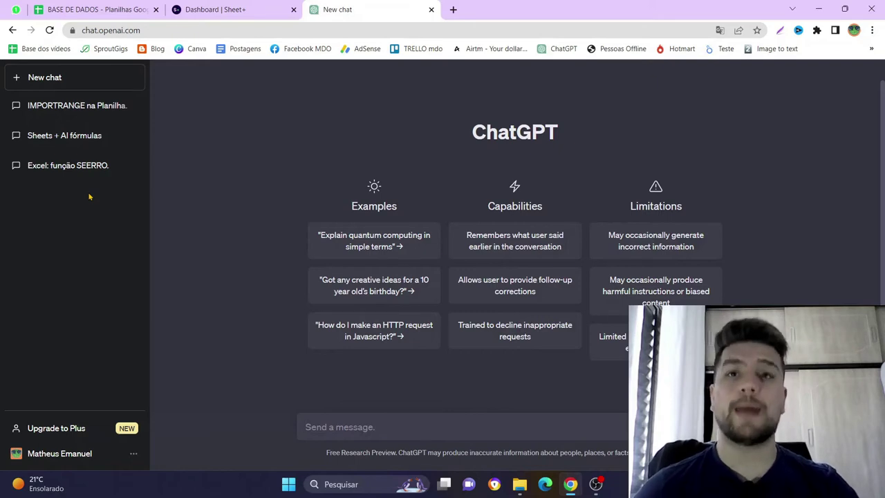
pyautogui.hotkey('ctrl', 'shift', 'Tab')
pyautogui.hotkey('ctrl', 'shift', 'Tab')
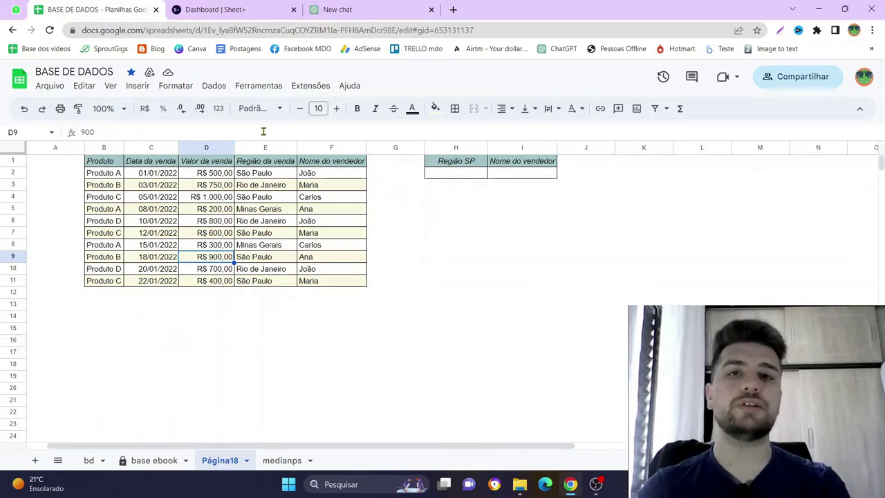
pyautogui.hotkey('ctrl', 'Tab')
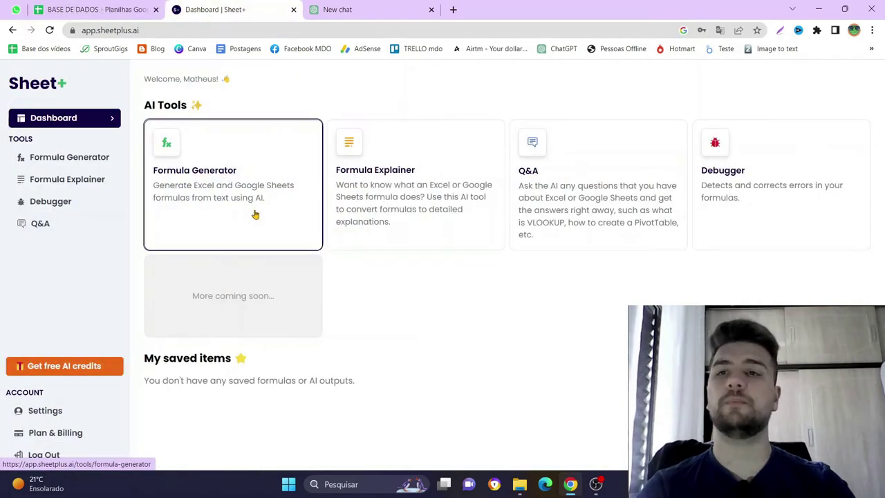
pyautogui.click(221, 213)
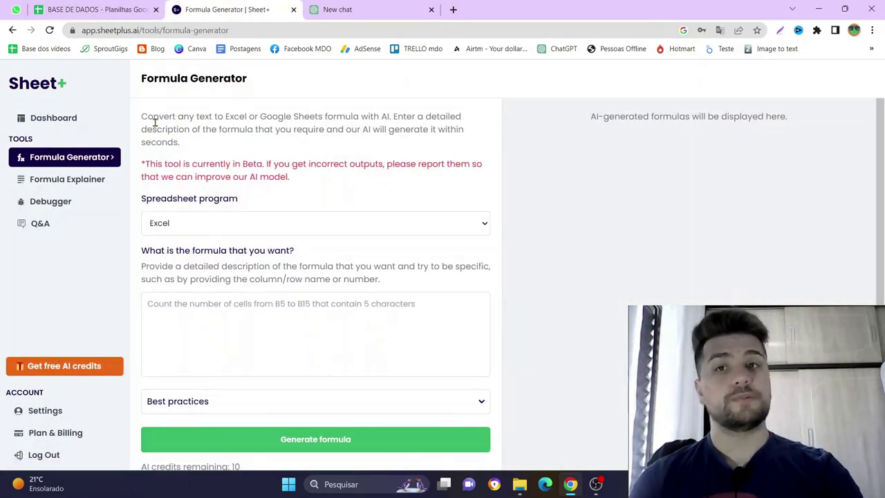
# - Review the Formula Generator description and beta warning, and pick Google Sheets as the spreadsheet program
pyautogui.moveTo(140, 123); pyautogui.dragTo(204, 143)
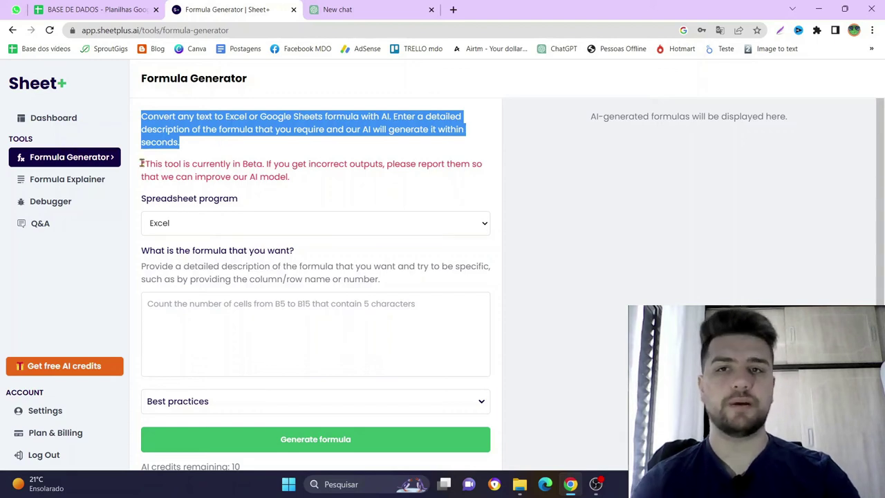
pyautogui.moveTo(141, 163); pyautogui.dragTo(308, 180)
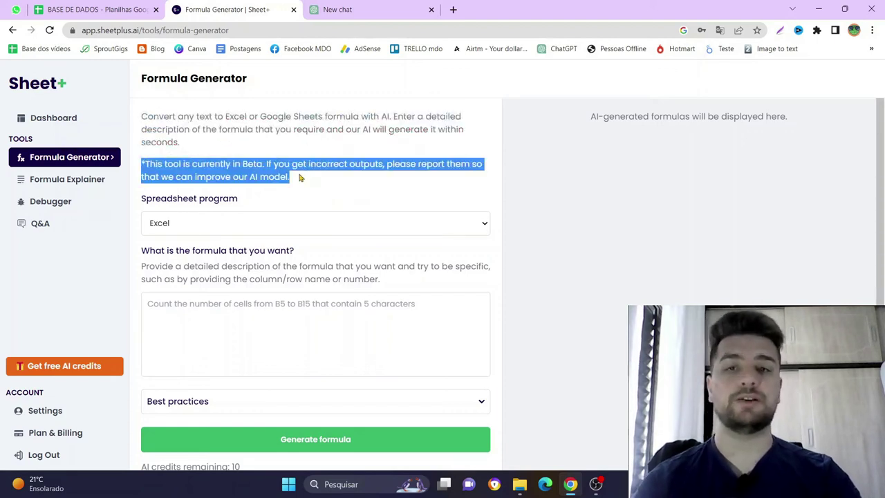
pyautogui.click(280, 173)
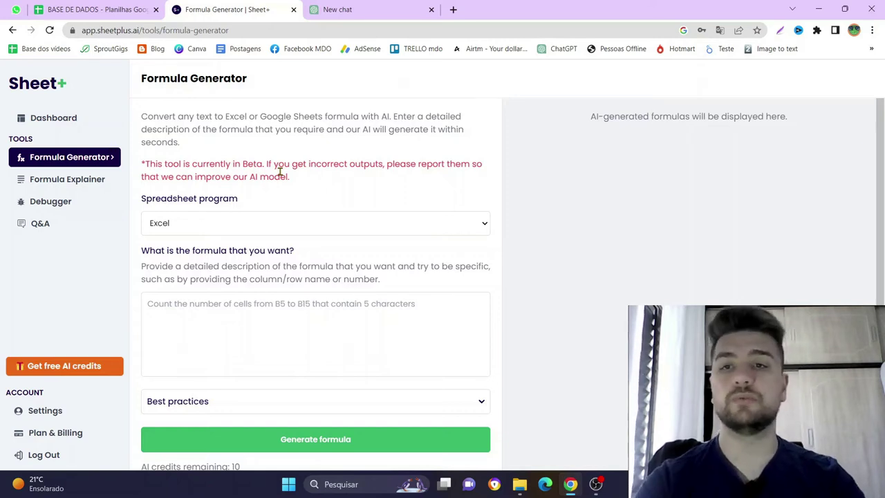
pyautogui.scroll(-1, 347, 201)
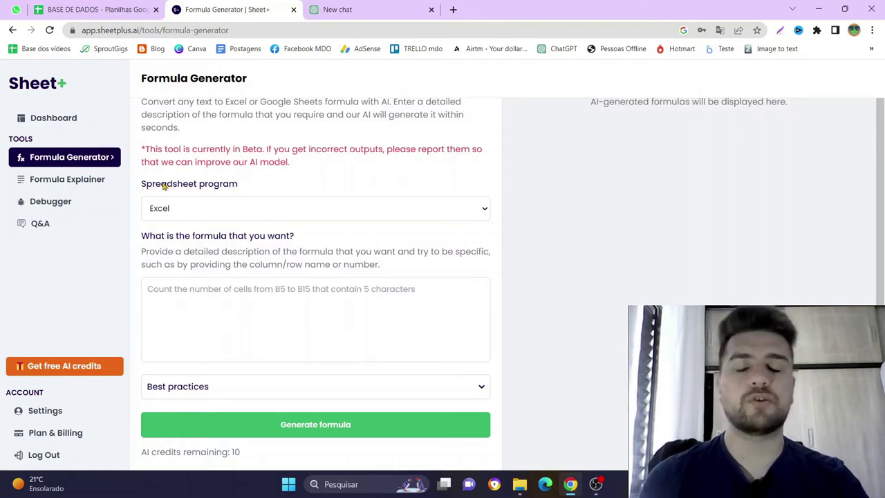
pyautogui.click(463, 219)
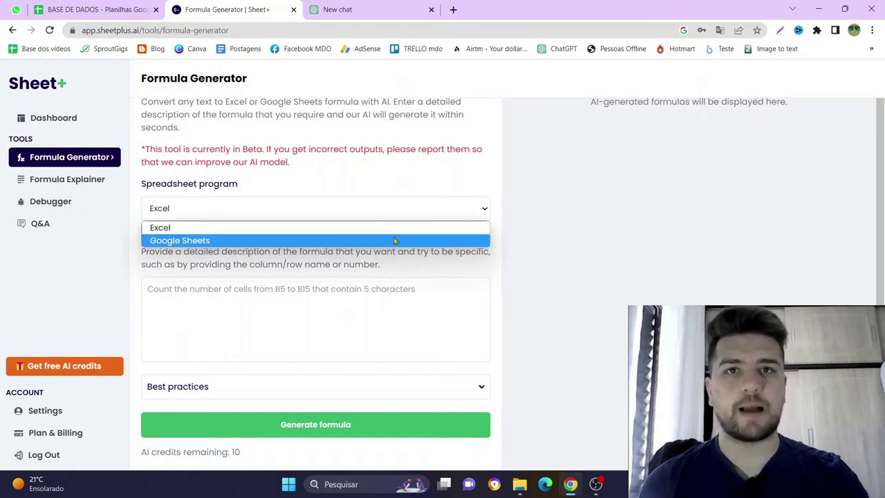
pyautogui.click(391, 241)
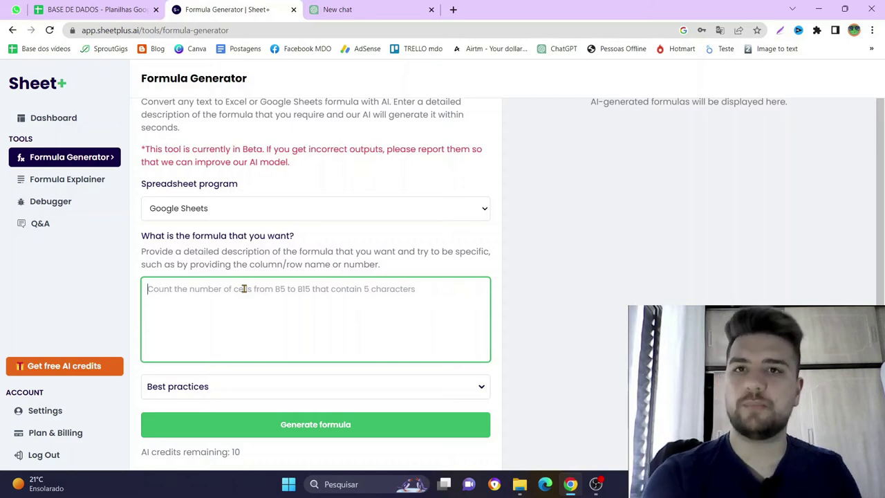
pyautogui.hotkey('ctrl', 'shift', 'Tab')
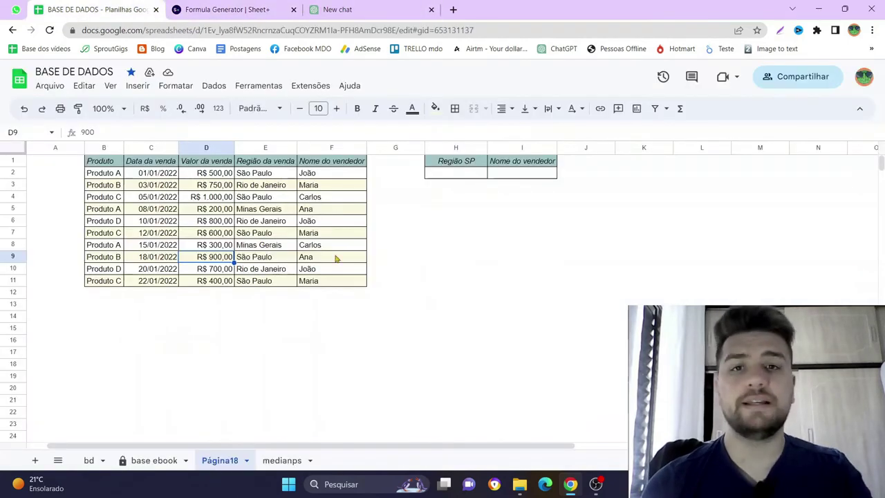
pyautogui.click(455, 177)
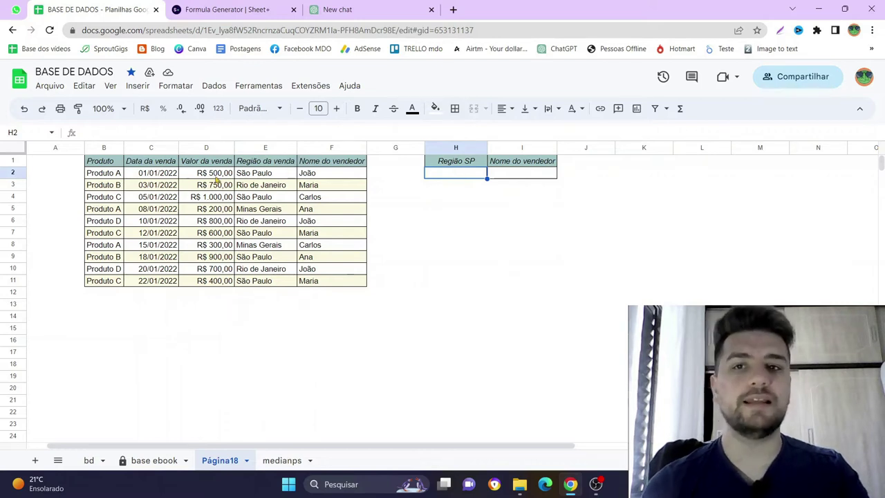
pyautogui.moveTo(214, 176); pyautogui.dragTo(215, 280)
pyautogui.moveTo(266, 176); pyautogui.dragTo(247, 280)
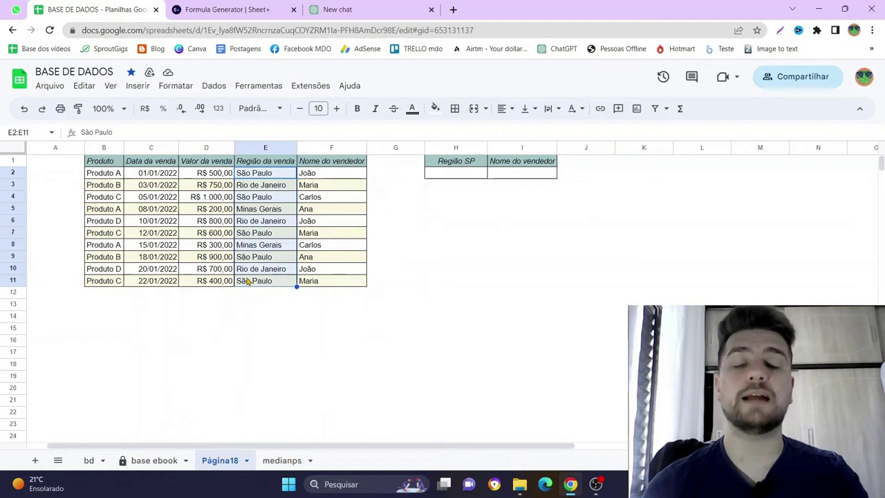
pyautogui.click(484, 223)
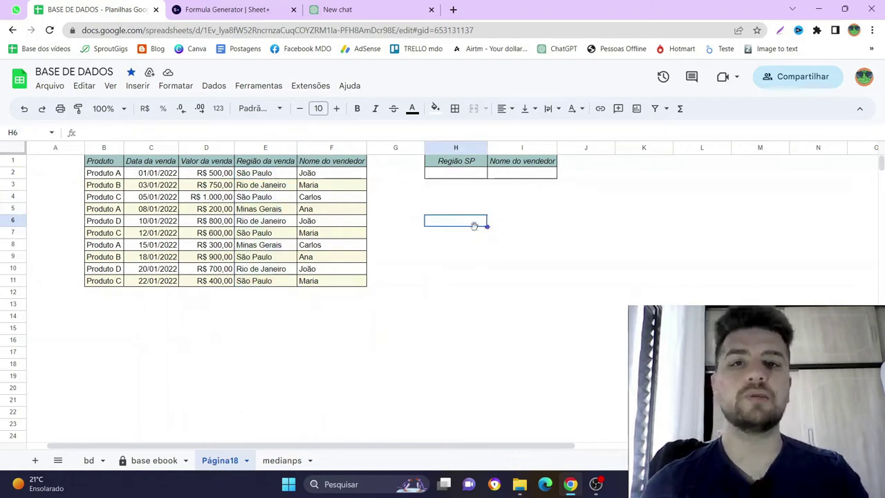
pyautogui.click(465, 210)
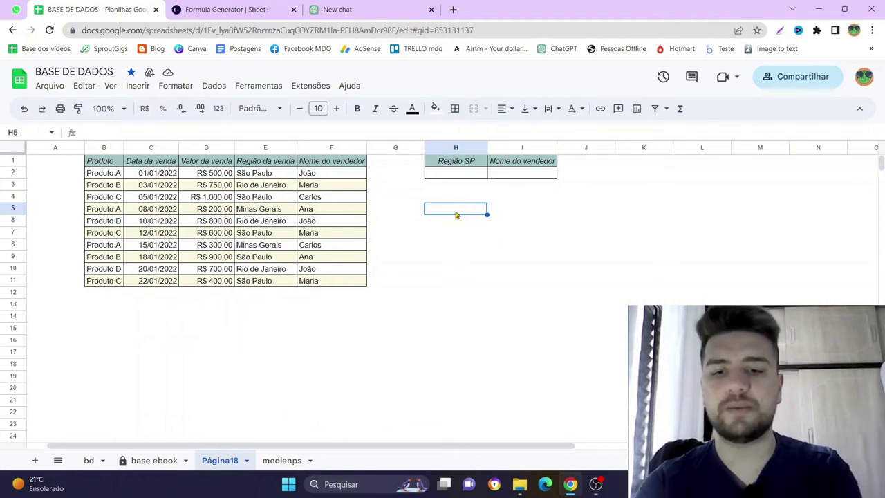
pyautogui.doubleClick(456, 211)
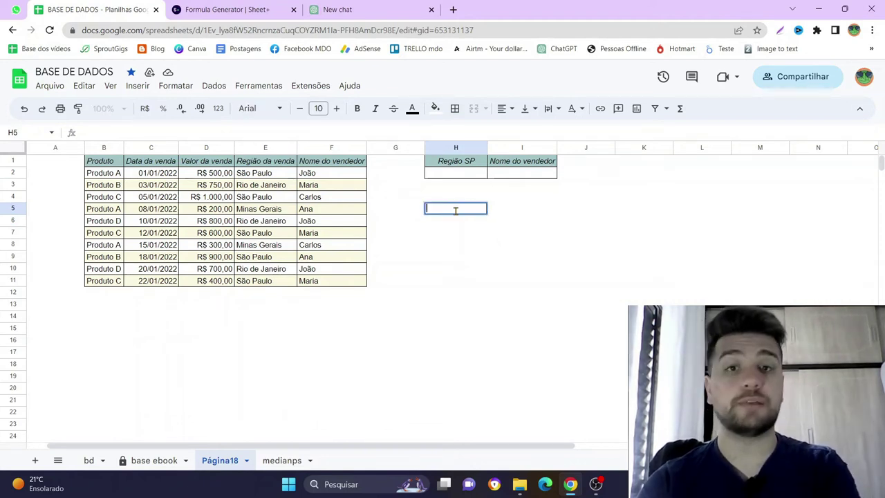
# - Write H5's request to sum column "D" where column "E" is "São Paulo", quoting both column letters
pyautogui.write('Faça uma soma ')
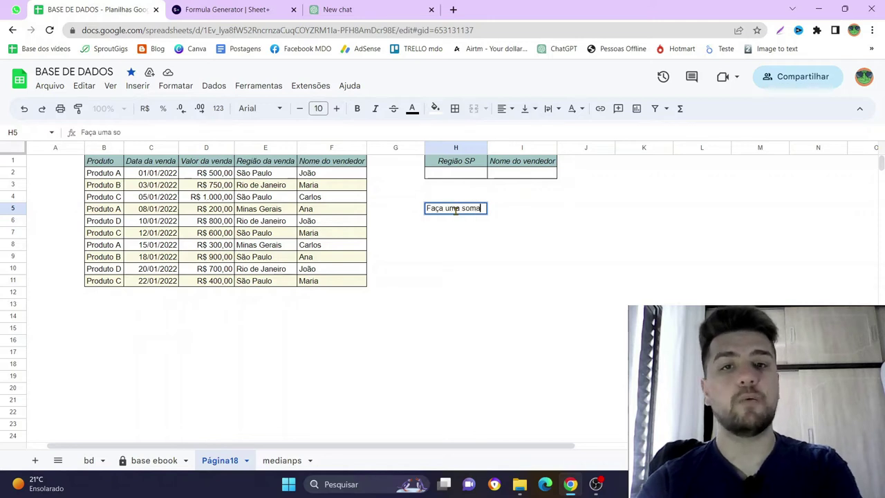
pyautogui.write('dos valores ')
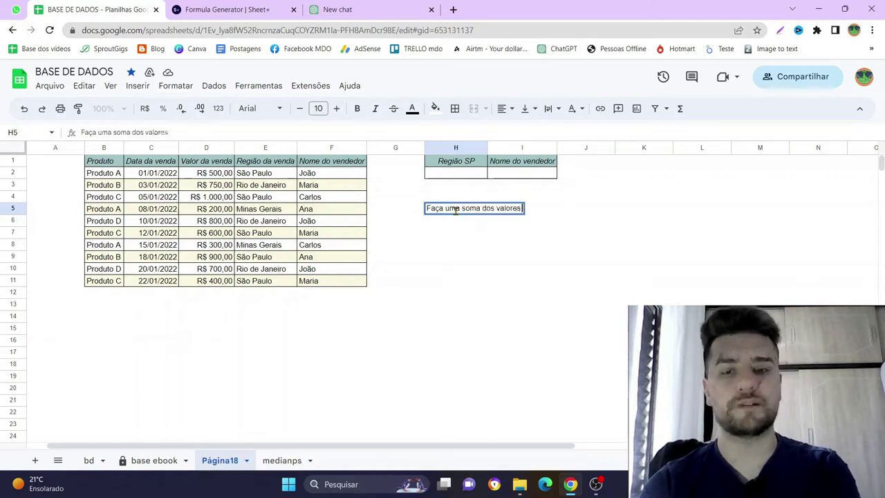
pyautogui.write('da coluna D se os va')
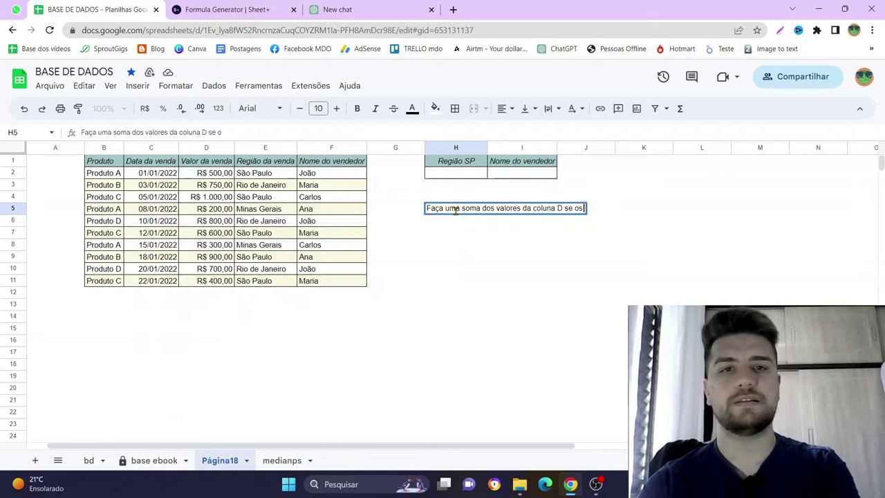
pyautogui.write('lores da coluna E')
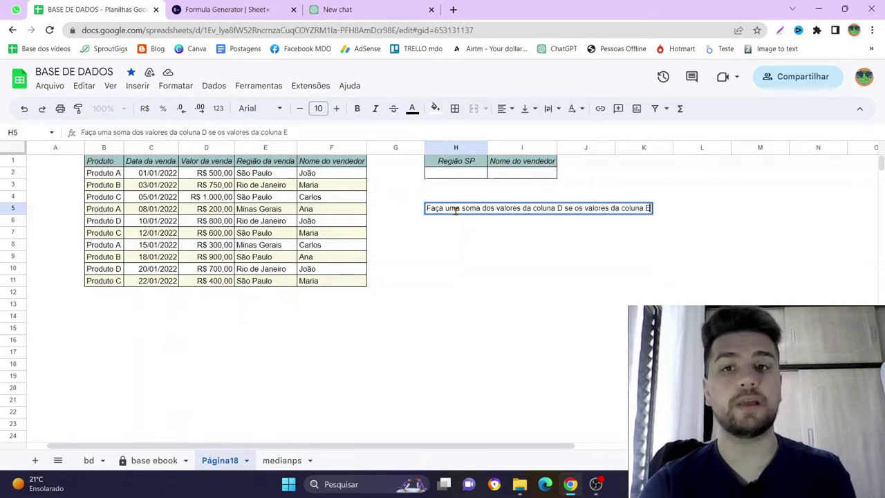
pyautogui.write('for "São')
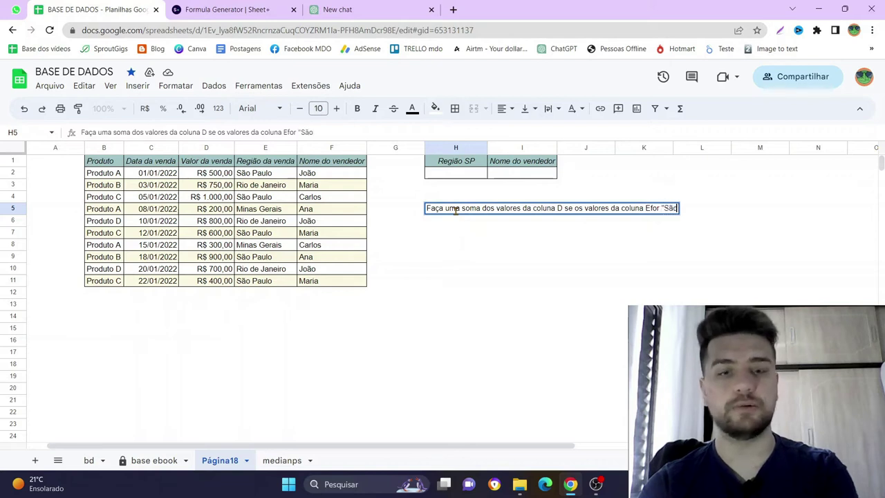
pyautogui.press('BackSpace')
pyautogui.press('BackSpace')
pyautogui.press('BackSpace')
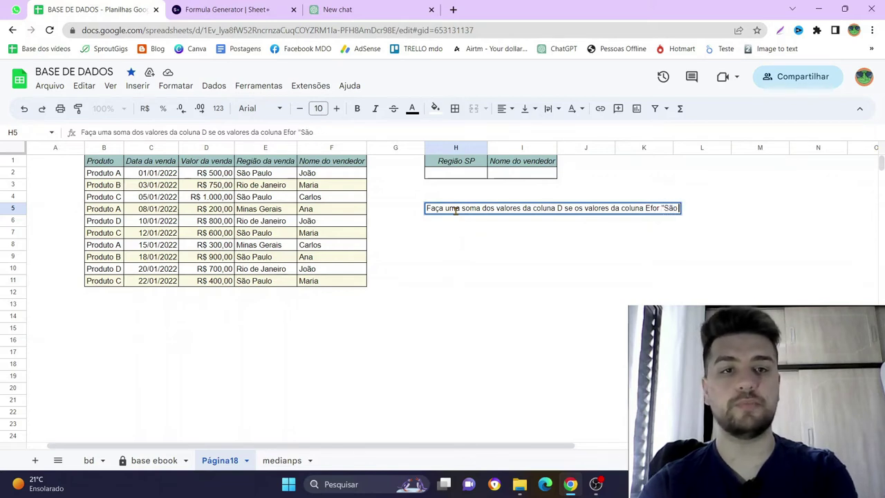
pyautogui.write('aulo')
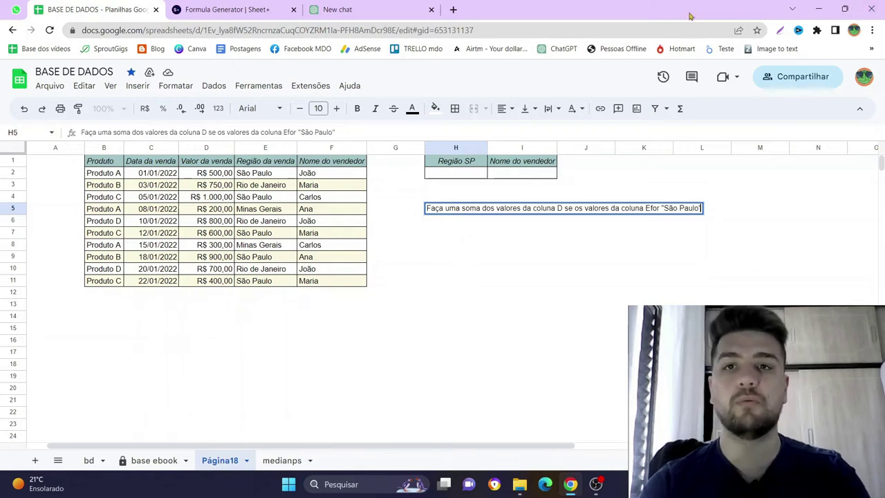
pyautogui.click(283, 131)
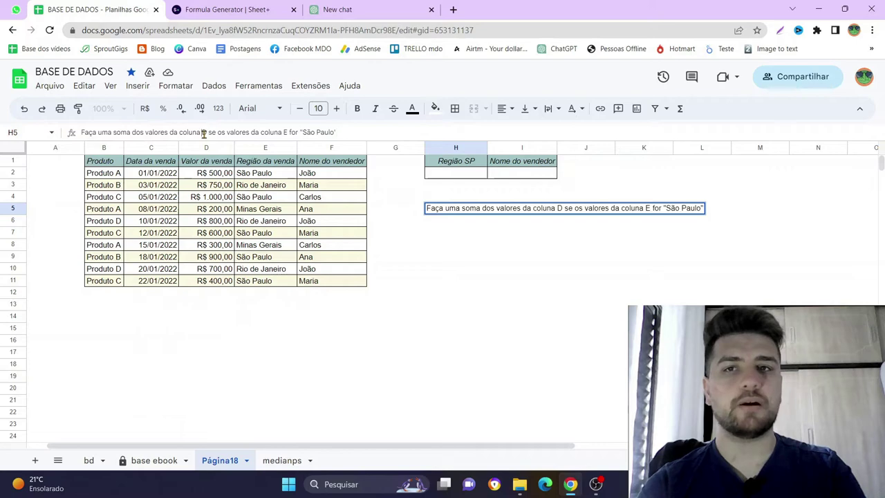
pyautogui.write('"')
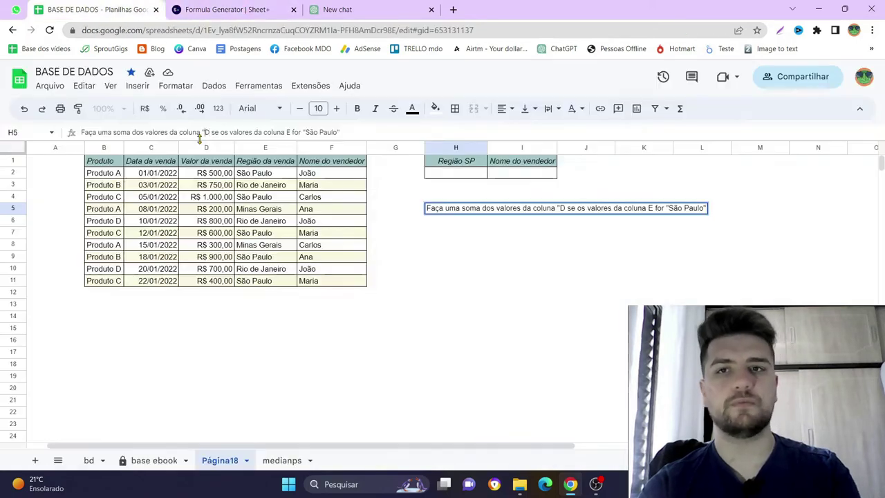
pyautogui.write('"')
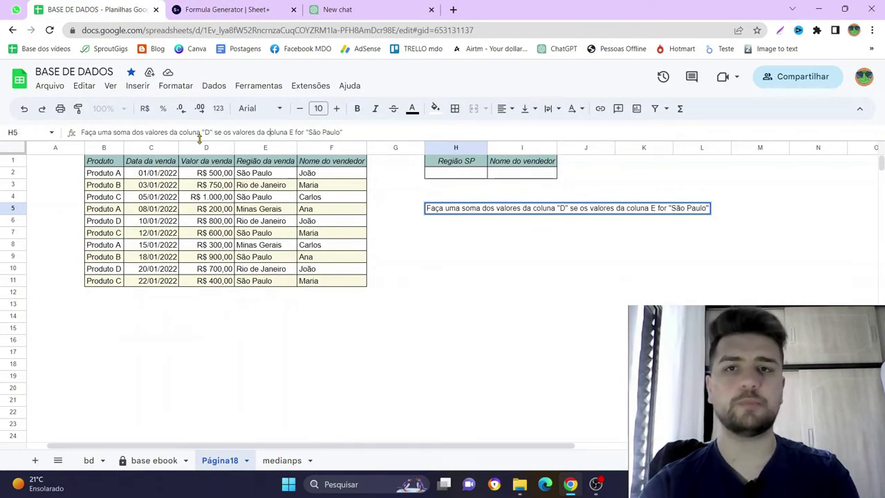
pyautogui.write('"')
pyautogui.press('Right')
pyautogui.write('"')
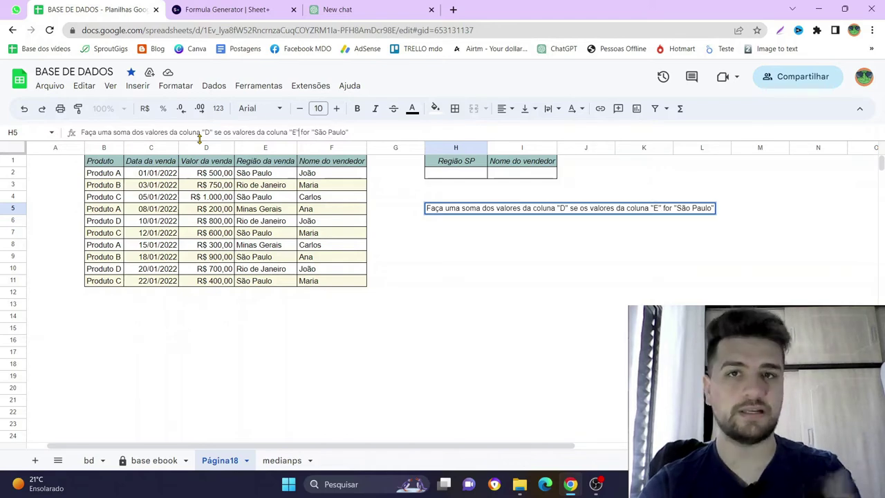
pyautogui.press('Return')
pyautogui.click(456, 212)
pyautogui.click(414, 8)
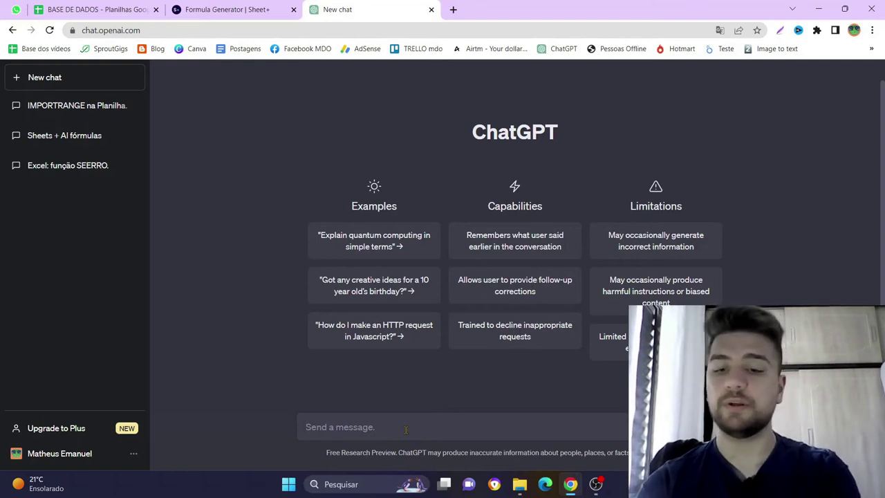
# - Ask ChatGPT to translate the pasted Portuguese request into English
pyautogui.write('Traduza este texto para o ingles:')
pyautogui.hotkey('shift', 'Return')
pyautogui.hotkey('shift', 'Return')
pyautogui.write('Faça uma soma dos valores da coluna "D" se os valores da coluna "E" for "São Paulo"')
pyautogui.press('Return')
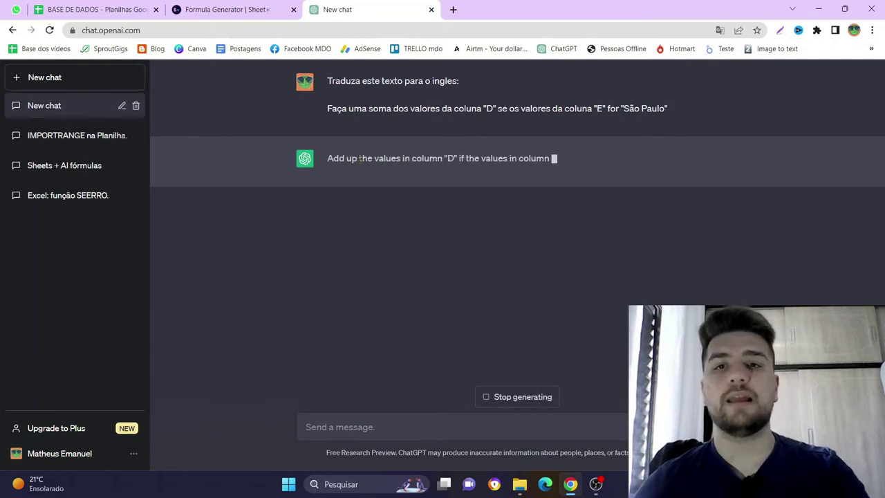
# - Copy ChatGPT's English sentence into Sheet+'s formula description box
pyautogui.tripleClick(354, 158)
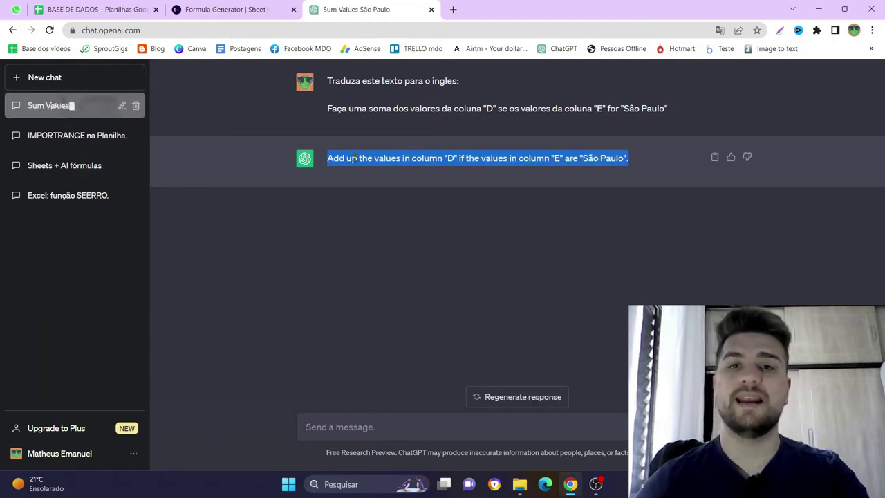
pyautogui.hotkey('ctrl', 'c')
pyautogui.click(263, 10)
pyautogui.hotkey('ctrl', 'v')
pyautogui.press('BackSpace')
pyautogui.press('BackSpace')
pyautogui.press('BackSpace')
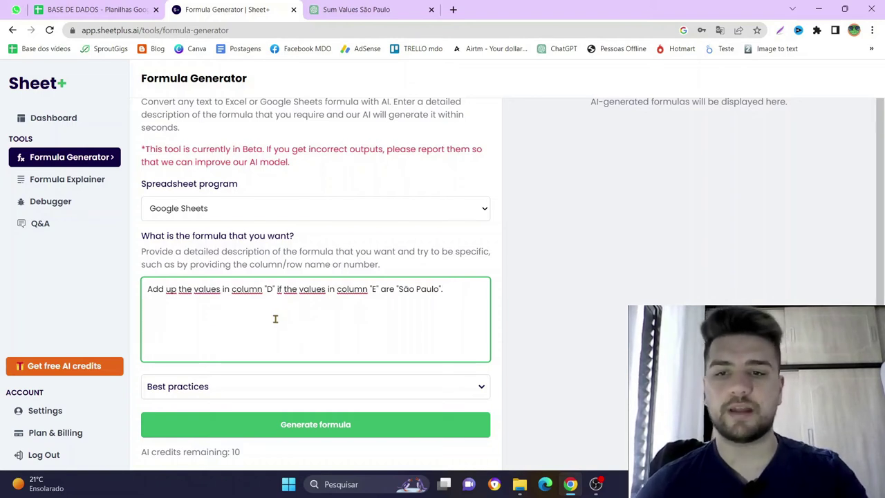
# - Generate =SUMIF(E:E,"São Paulo",D:D) in Sheet+ and point out its E:E condition range
pyautogui.click(322, 428)
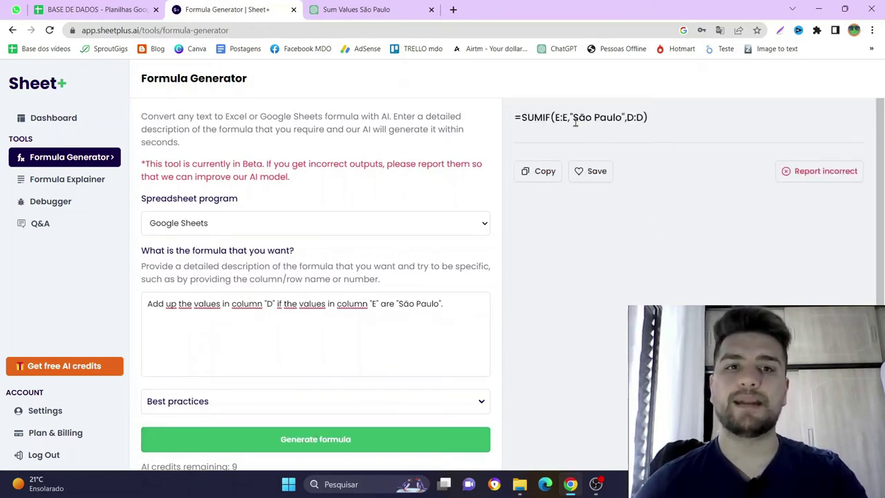
pyautogui.moveTo(519, 118); pyautogui.dragTo(665, 124)
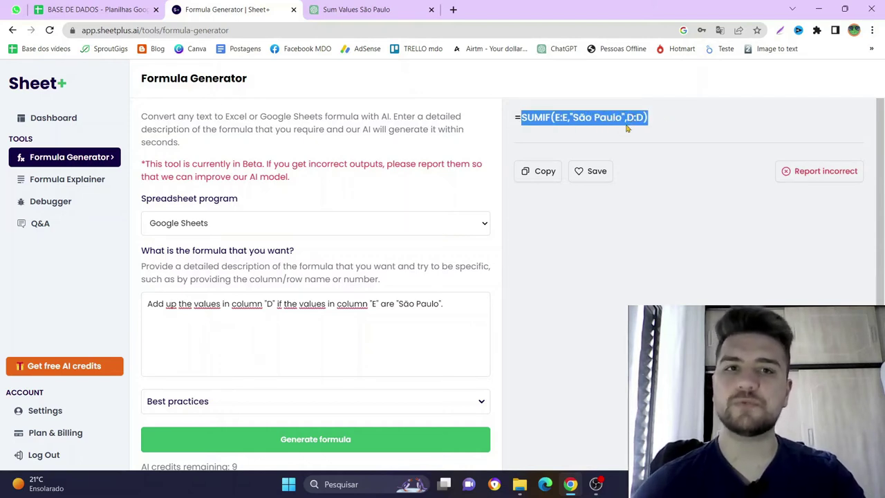
pyautogui.click(584, 140)
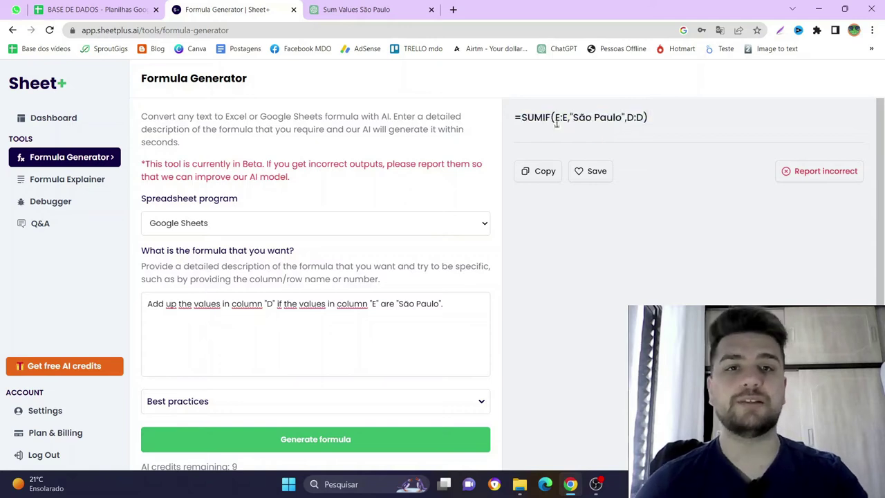
pyautogui.moveTo(555, 119); pyautogui.dragTo(647, 128)
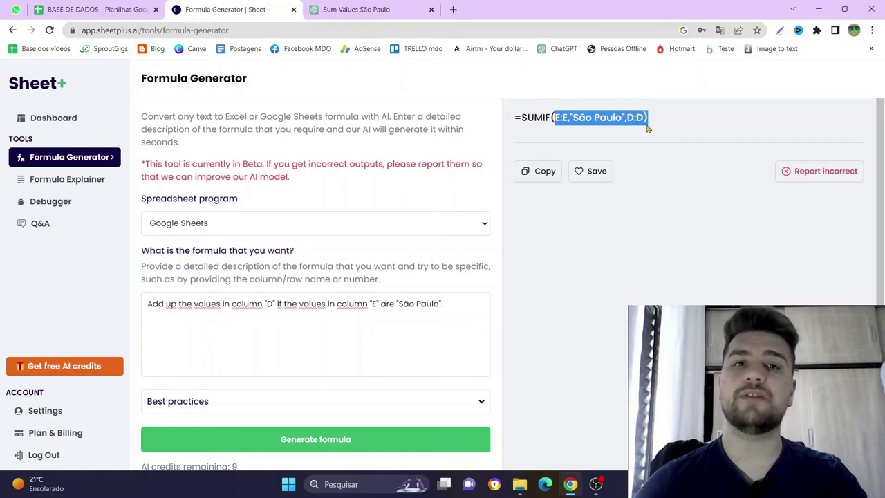
pyautogui.click(662, 117)
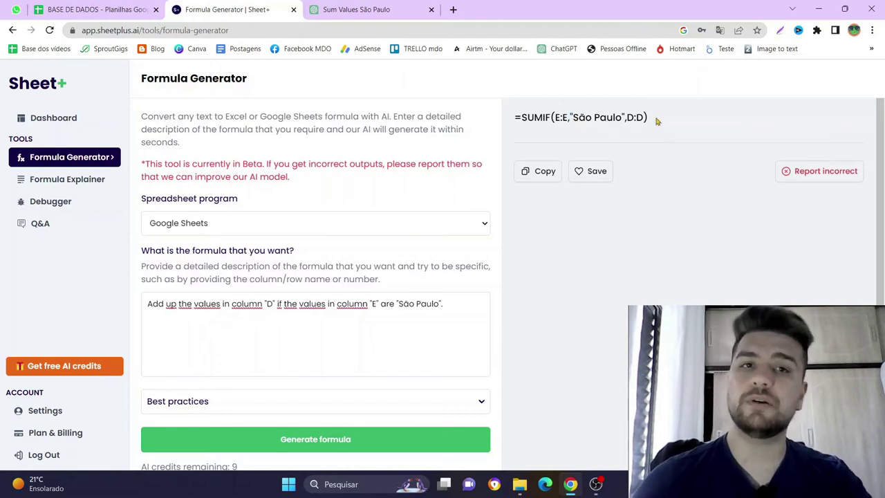
# - Select the whole SUMIF formula and return to the sales sheet, opening cell H2
pyautogui.moveTo(656, 119); pyautogui.dragTo(515, 117)
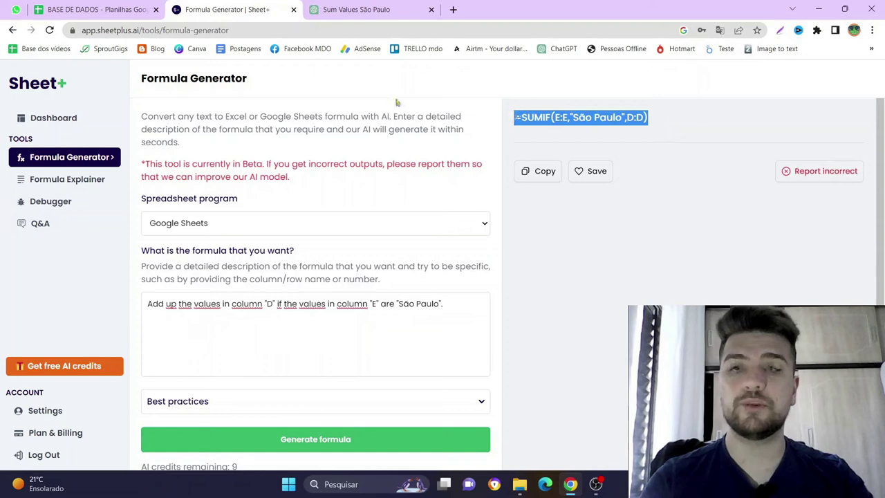
pyautogui.click(97, 9)
pyautogui.doubleClick(453, 178)
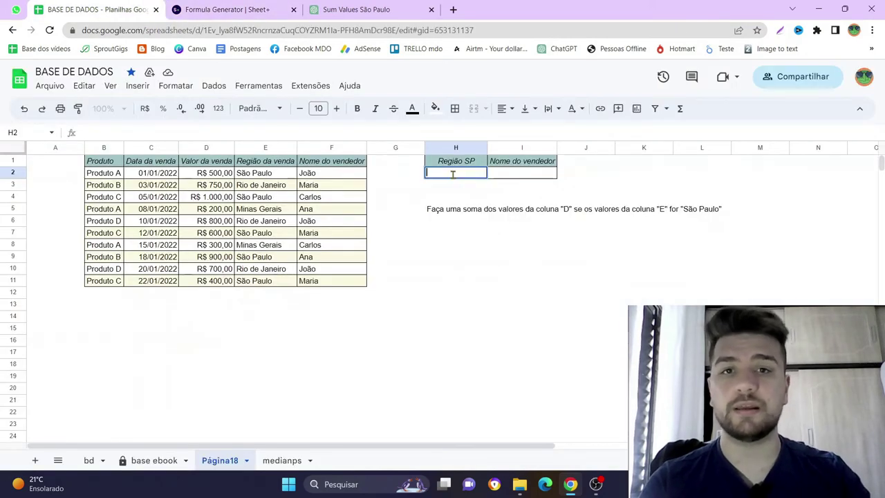
# - Paste the SUMIF formula into H2, giving R$ 3.400,00, and highlight the D2:D10 sales and E2:E10 regions
pyautogui.hotkey('ctrl', 'v')
pyautogui.click(472, 172)
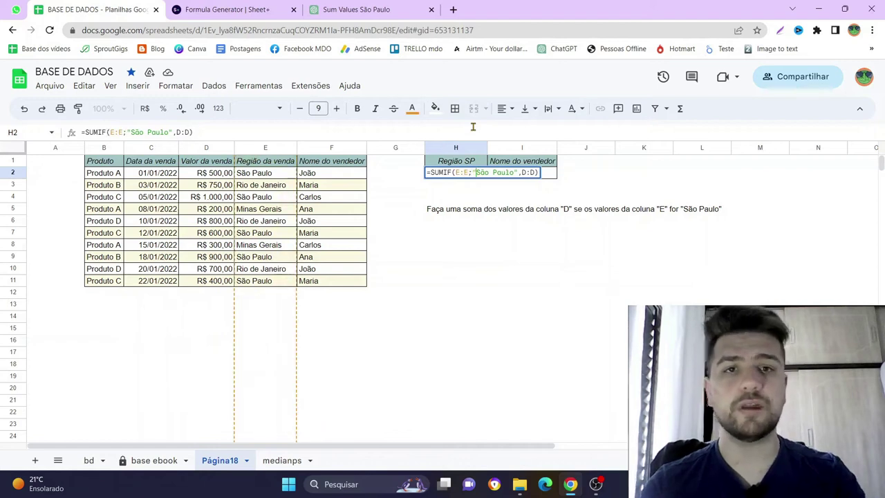
pyautogui.press('Return')
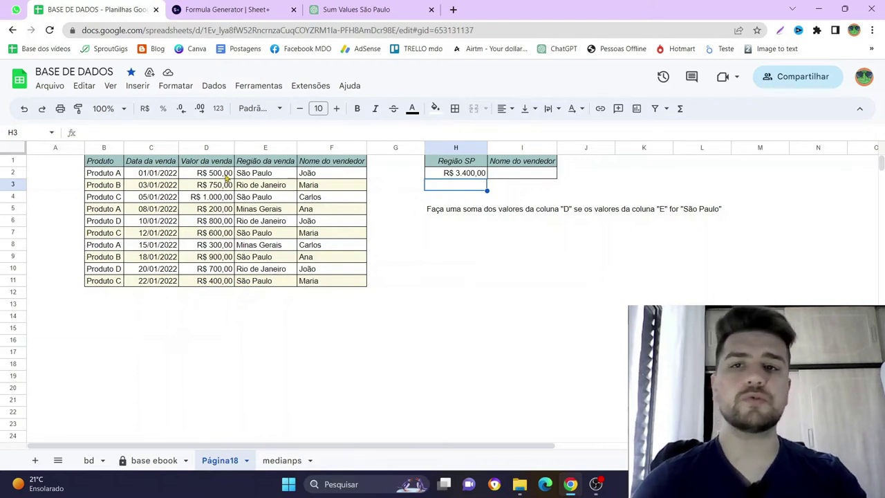
pyautogui.moveTo(224, 174); pyautogui.dragTo(211, 278)
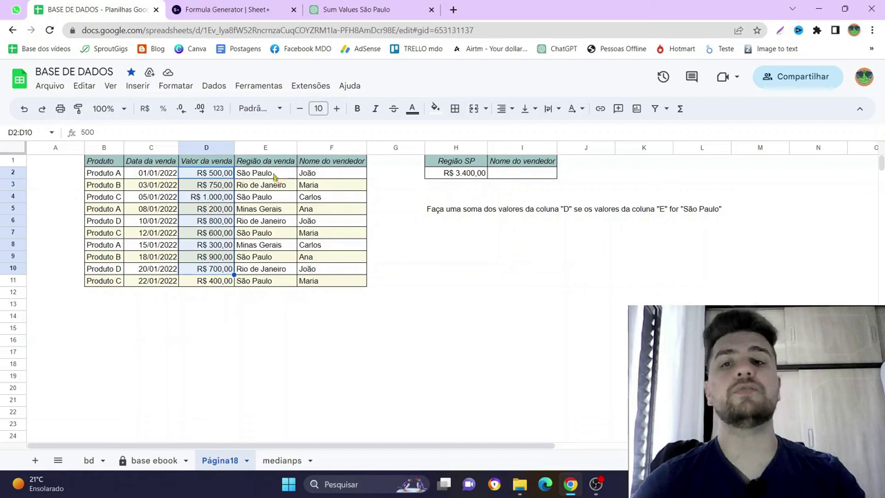
pyautogui.moveTo(275, 174); pyautogui.dragTo(266, 280)
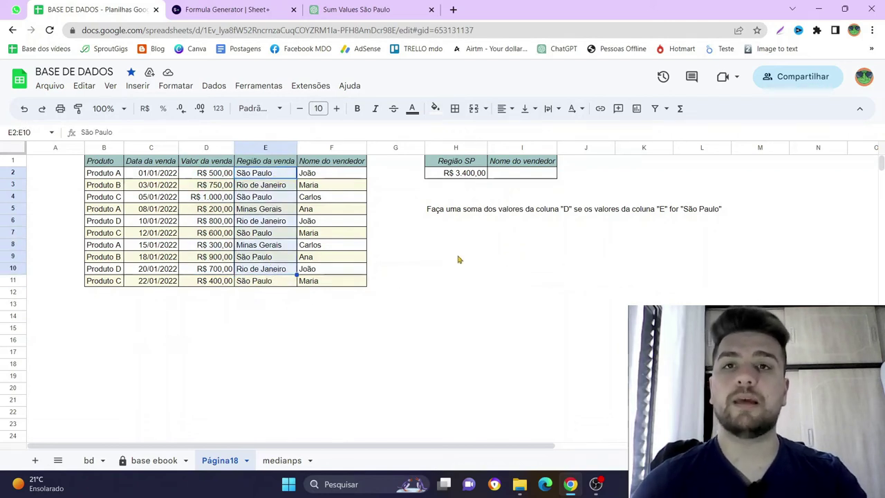
pyautogui.click(227, 9)
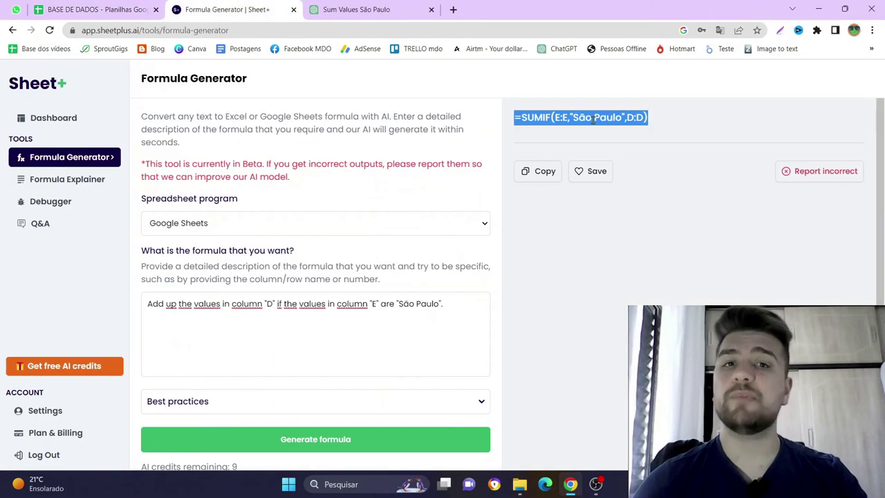
# - Highlight the generated SUMIF formula and its function name in Sheet+
pyautogui.tripleClick(594, 118)
pyautogui.click(569, 129)
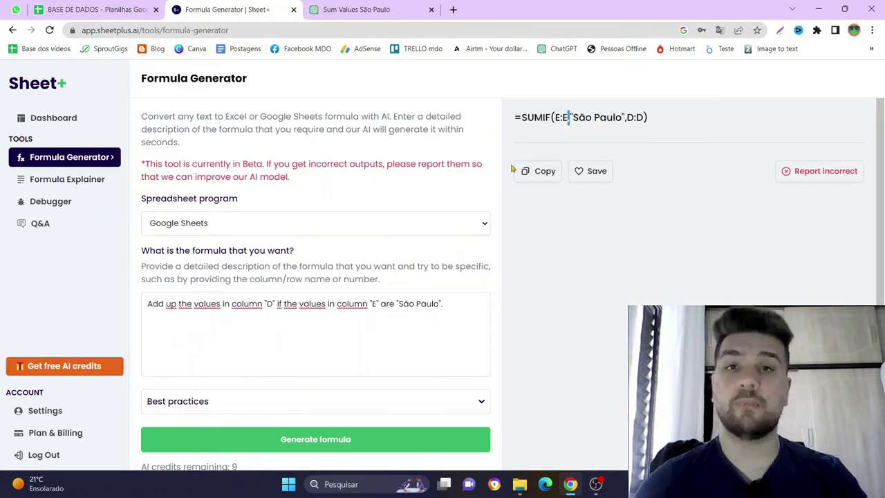
pyautogui.doubleClick(541, 117)
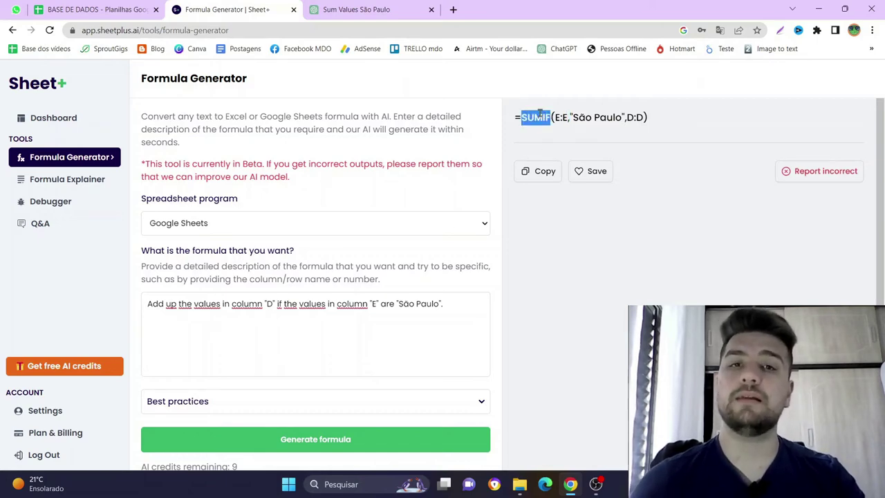
# - Inspect H2's formula in the sheet, now shown as =SOMASE(E:E;"São Paulo";D:D)
pyautogui.click(97, 9)
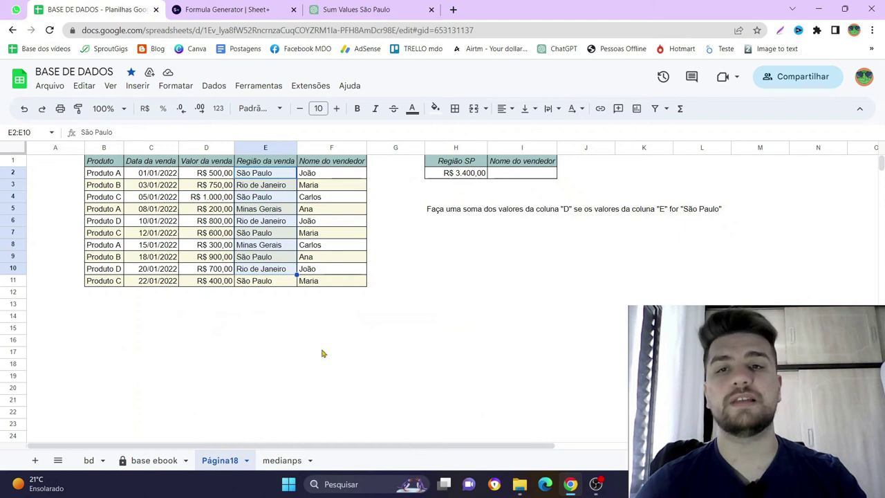
pyautogui.click(325, 352)
pyautogui.click(456, 173)
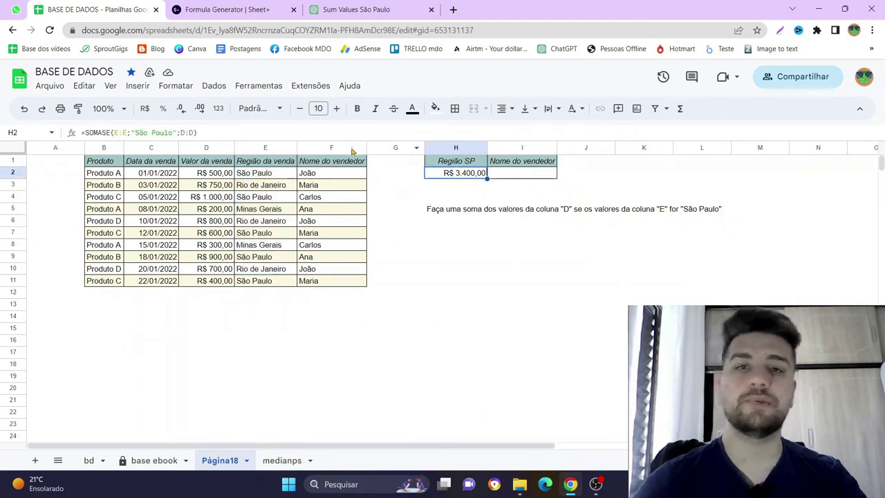
pyautogui.doubleClick(111, 132)
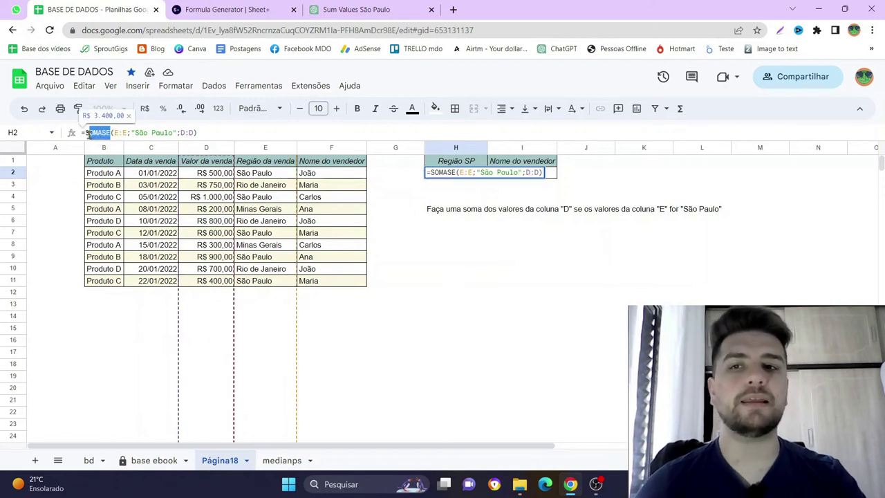
pyautogui.press('Escape')
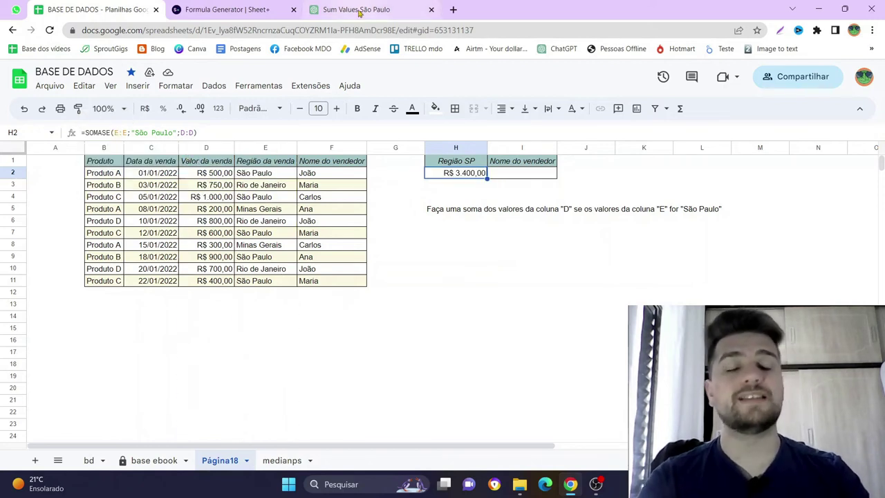
pyautogui.moveTo(359, 13)
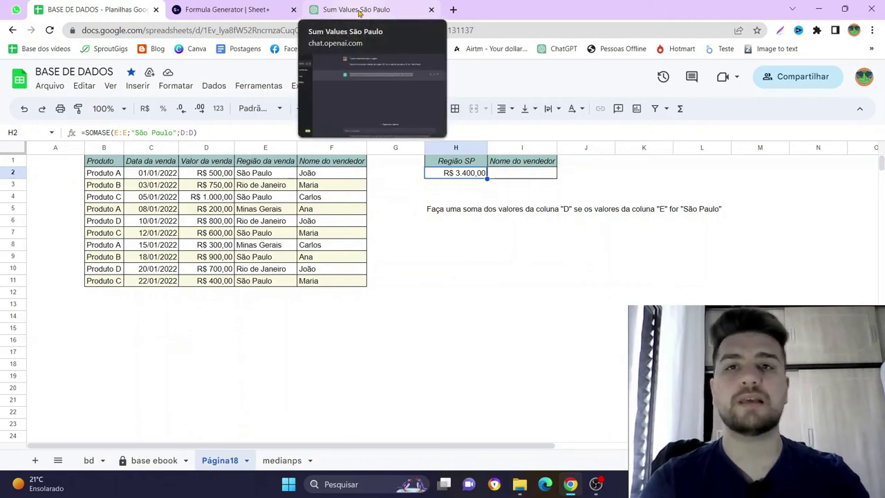
pyautogui.click(358, 10)
# - Ask ChatGPT to convert the pasted SUMIF formula to semicolon separators, fixing the 'essaa' typo
pyautogui.click(371, 423)
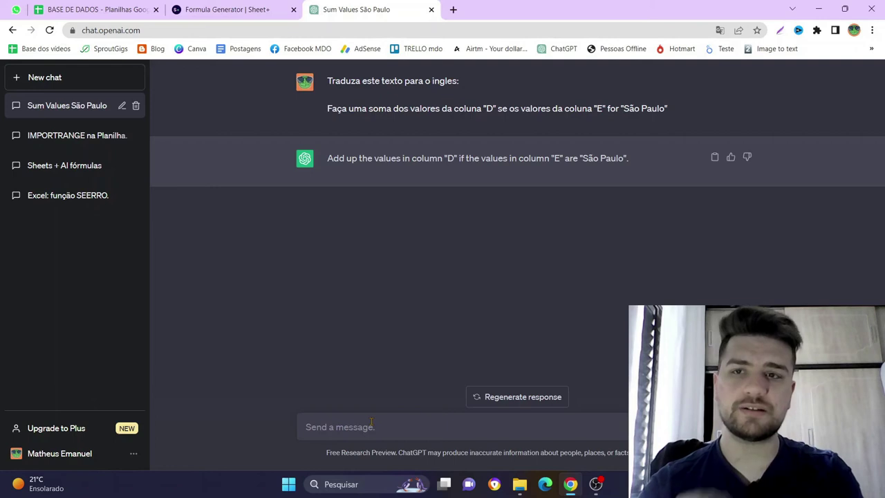
pyautogui.write('Traduza essaa função do Excel para português.')
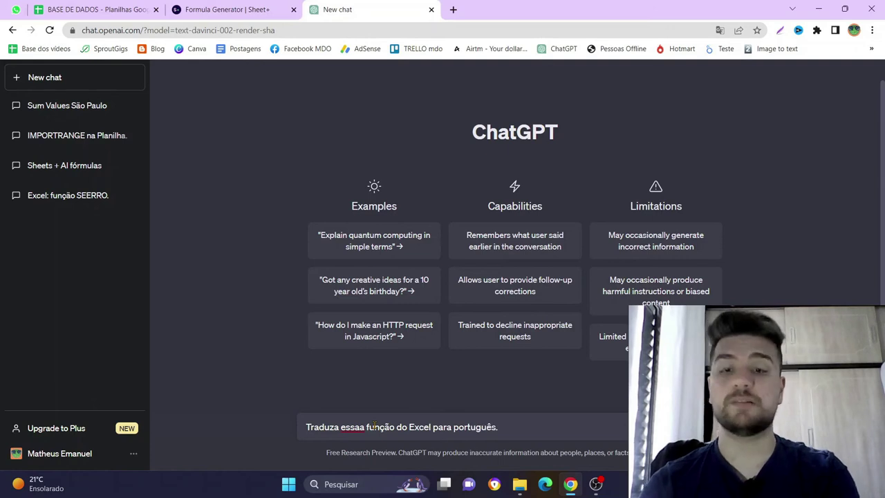
pyautogui.write(' Substitu')
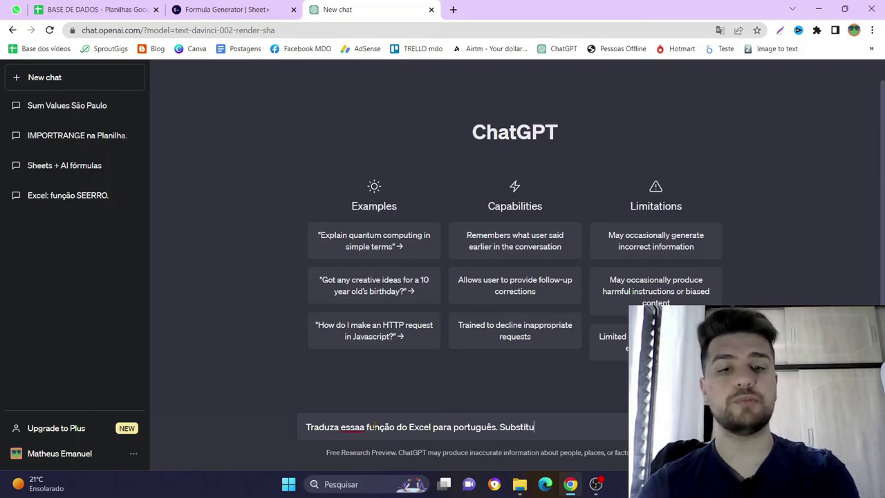
pyautogui.write(' vir')
pyautogui.write('la')
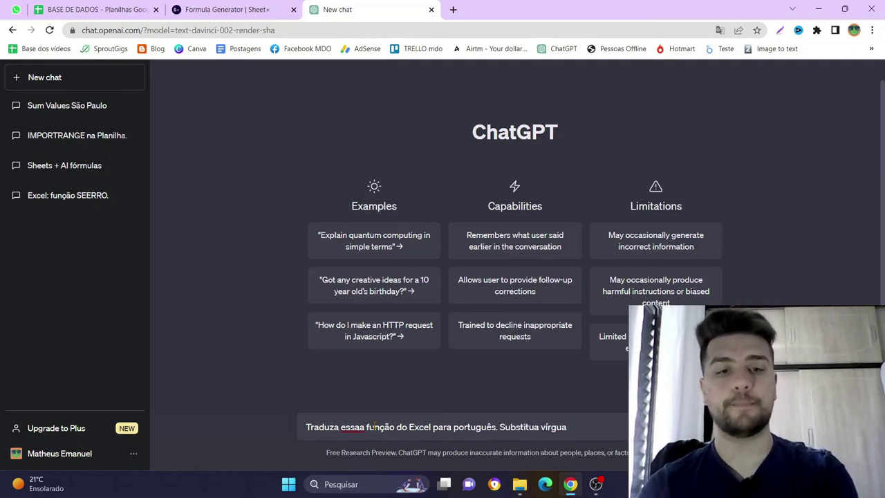
pyautogui.write('r ponto-e-vírgula')
pyautogui.hotkey('shift', 'Return')
pyautogui.hotkey('shift', 'Return')
pyautogui.hotkey('ctrl', 'v')
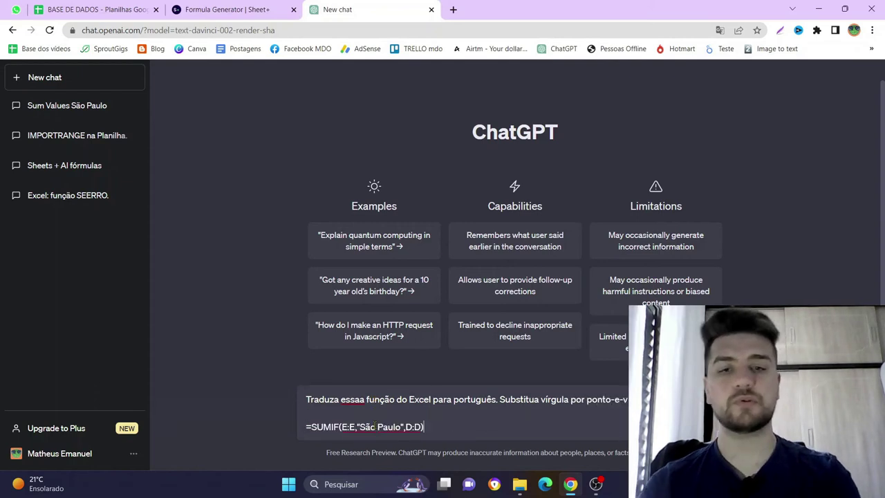
pyautogui.rightClick(344, 403)
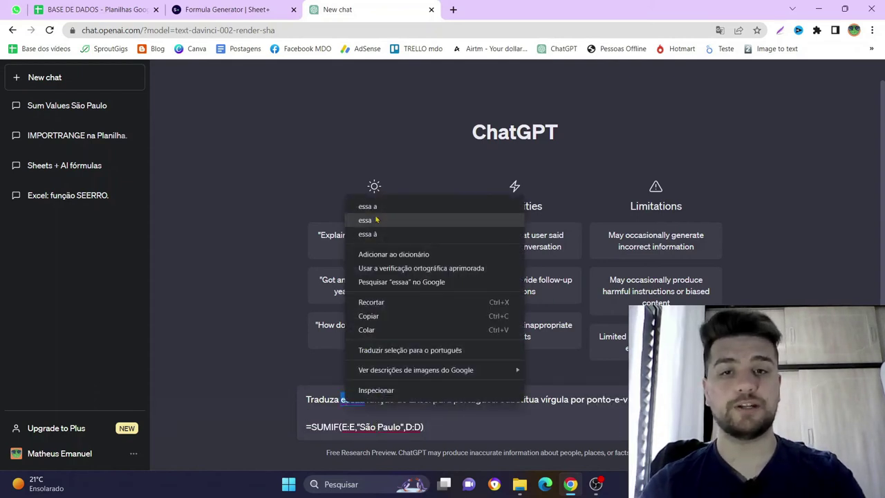
pyautogui.click(382, 202)
pyautogui.press('BackSpace')
pyautogui.press('BackSpace')
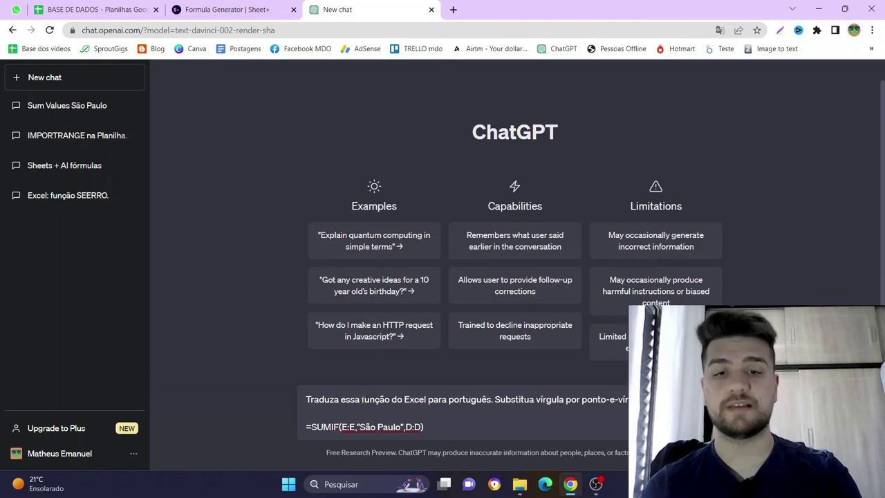
pyautogui.press('Return')
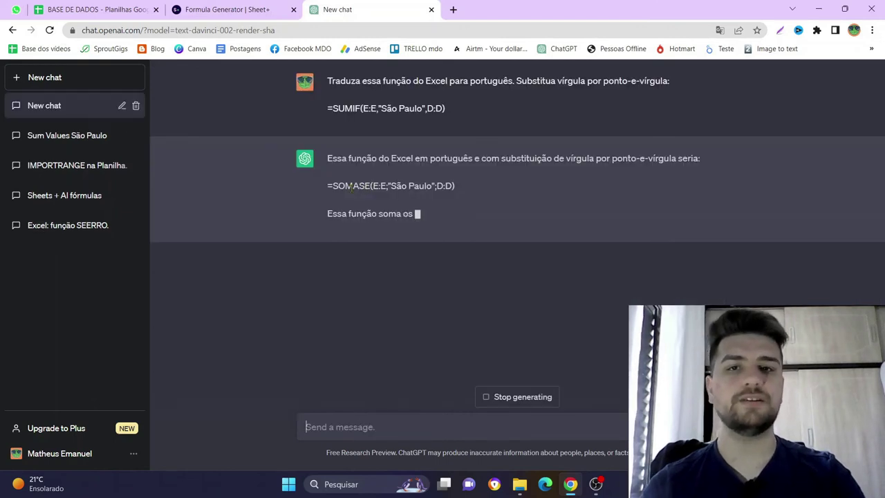
# - Highlight the returned =SOMASE(E:E;"São Paulo";D:D) and go back to the spreadsheet
pyautogui.moveTo(327, 185)
pyautogui.mouseDown()
pyautogui.moveTo(463, 200)
pyautogui.moveTo(386, 214)
pyautogui.mouseUp()
pyautogui.click(387, 190)
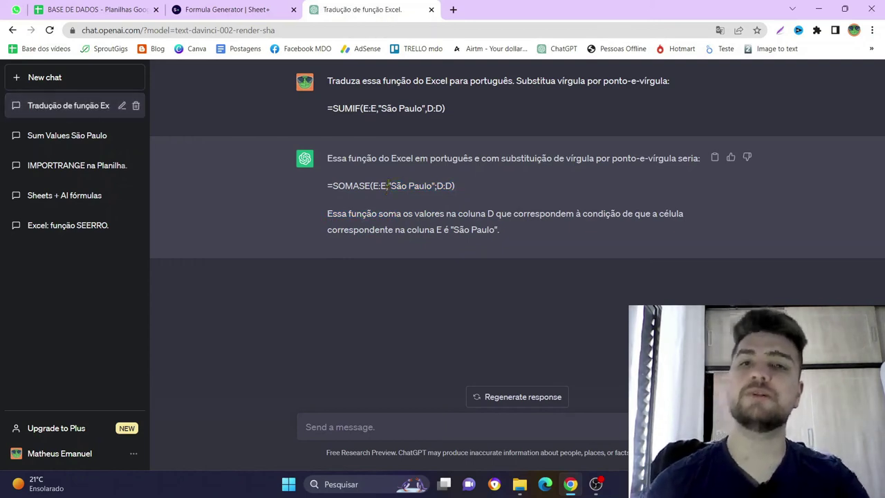
pyautogui.click(96, 9)
pyautogui.click(403, 257)
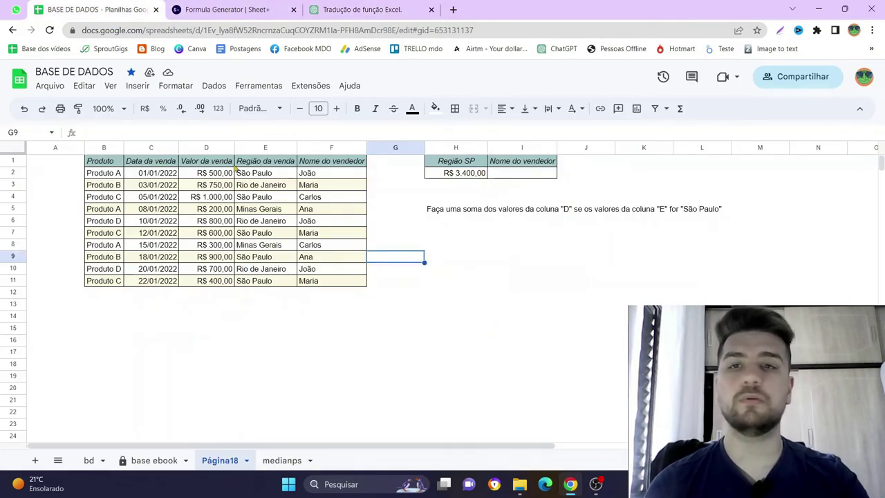
# - Replace the I1 header Nome do vendedor with Código, then mark data columns B to E
pyautogui.click(537, 165)
pyautogui.press('BackSpace')
pyautogui.write('Código')
pyautogui.click(395, 147)
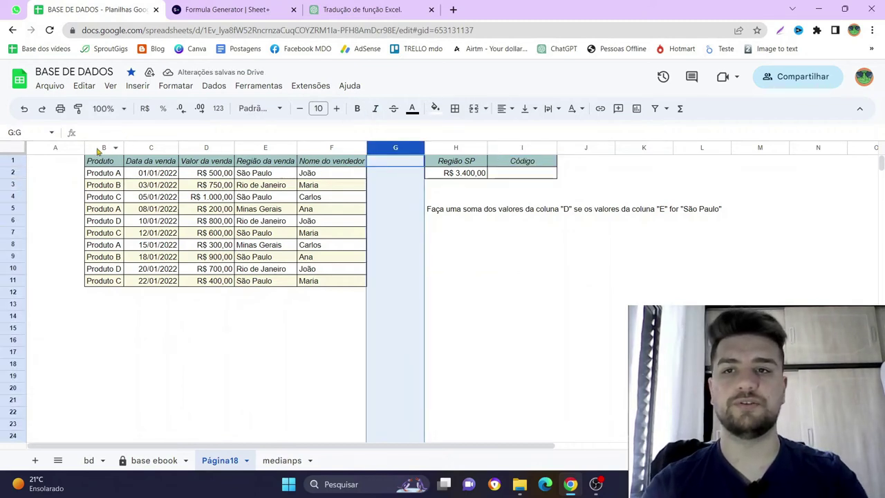
pyautogui.moveTo(103, 147); pyautogui.dragTo(265, 147)
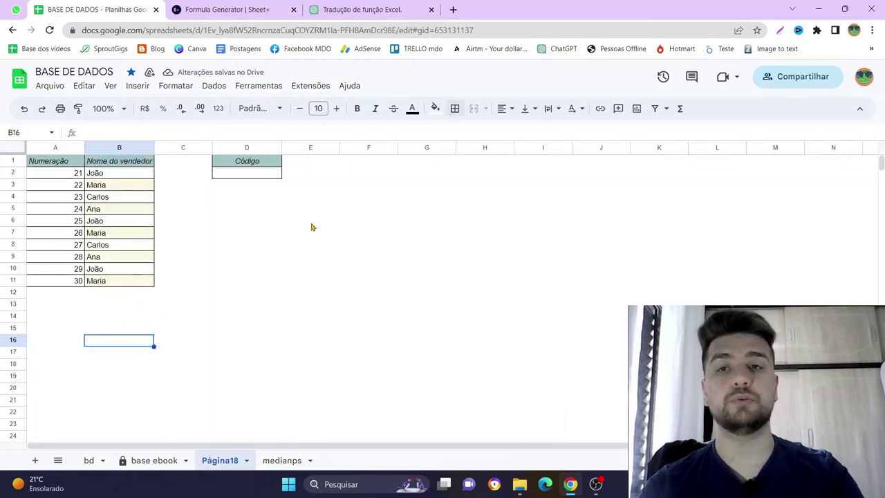
# - Look over the empty Código cells and the source values in B2 and A2
pyautogui.click(303, 210)
pyautogui.click(263, 176)
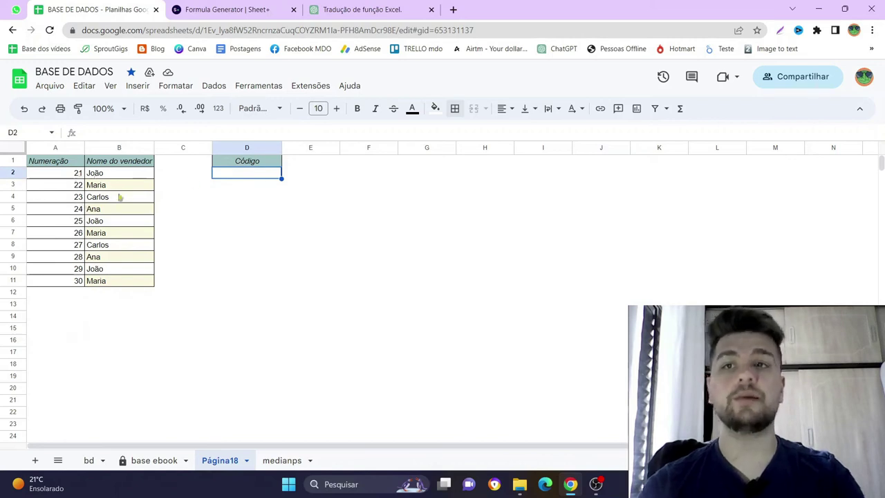
pyautogui.click(96, 174)
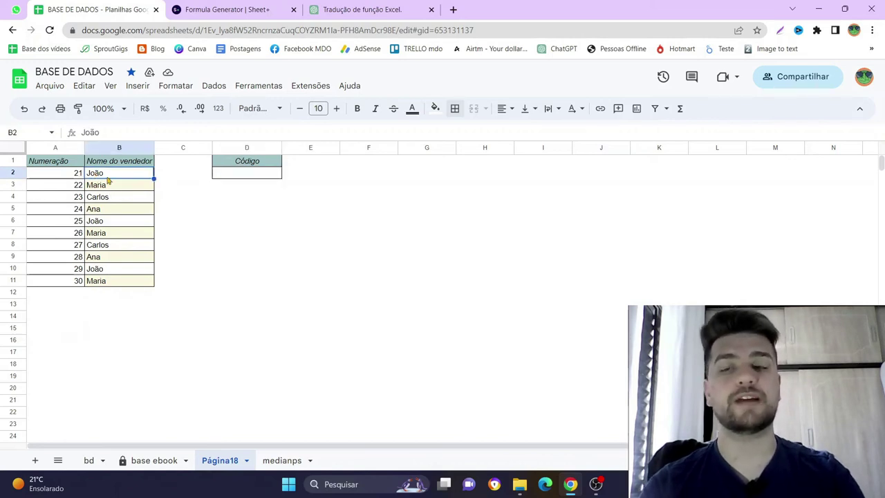
pyautogui.click(69, 176)
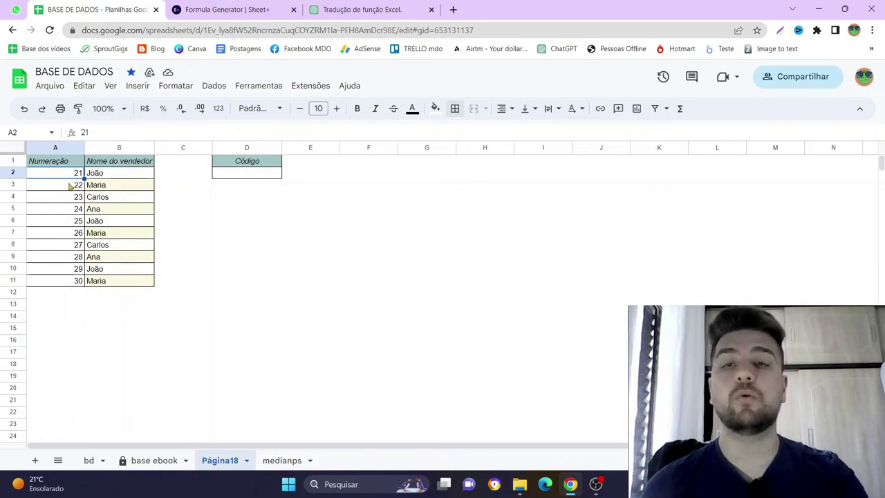
pyautogui.click(247, 222)
pyautogui.click(247, 207)
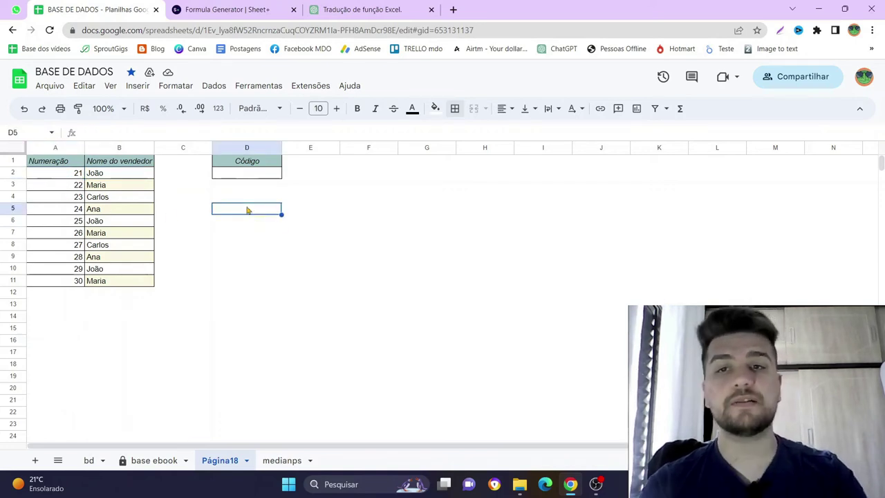
# - Write in D4 a Portuguese request to join the first two characters of B2 and A2
pyautogui.click(247, 197)
pyautogui.write('Junte os dos')
pyautogui.write('rimeiros caracteres da ce')
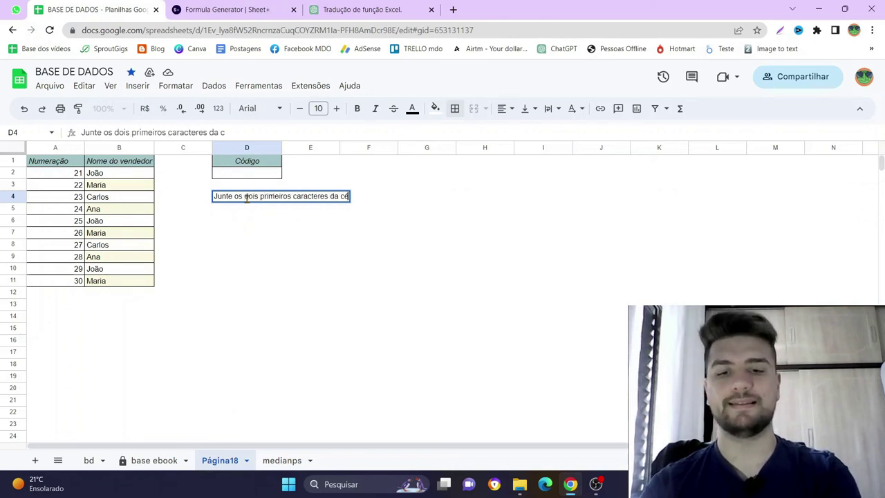
pyautogui.press('BackSpace')
pyautogui.write('élula')
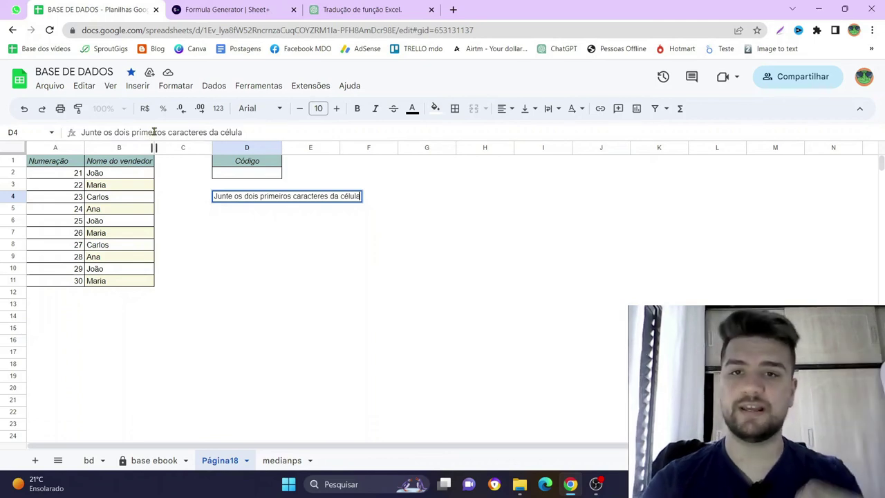
pyautogui.write('s "B2" com os dois primeiros caracte')
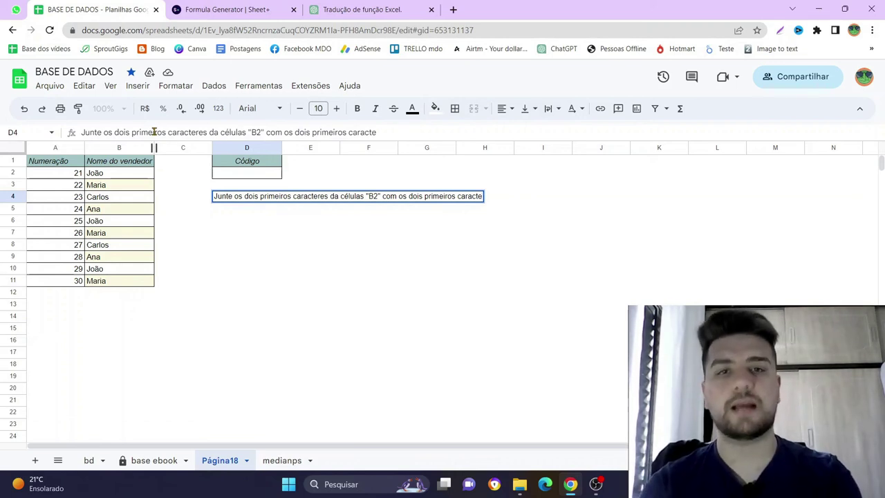
pyautogui.write('res')
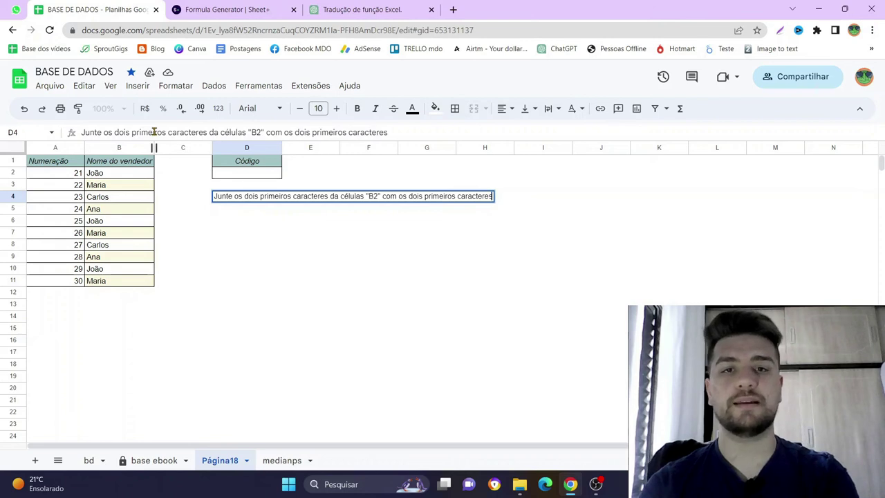
pyautogui.write(' da célula A2')
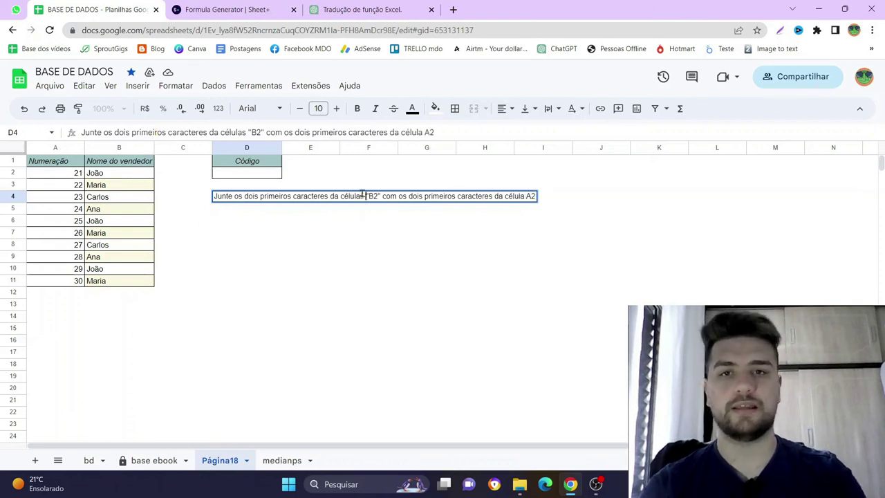
pyautogui.press('BackSpace')
pyautogui.press('Return')
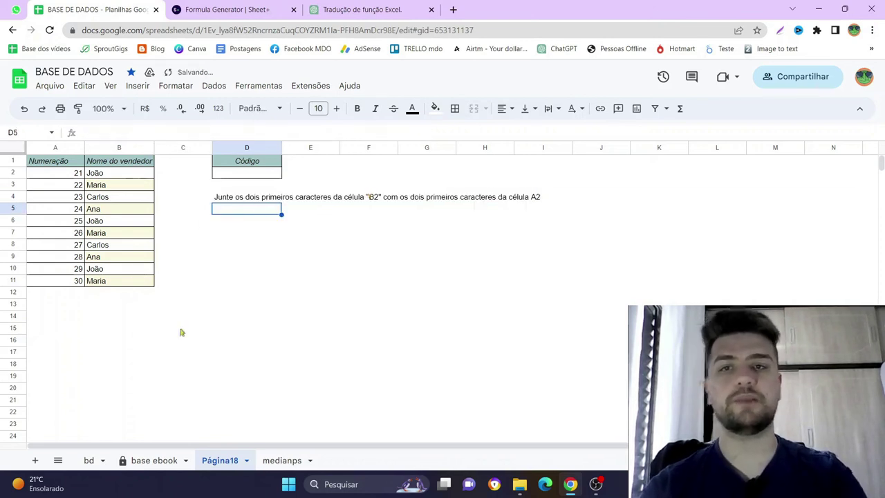
pyautogui.press('Up')
pyautogui.click(376, 8)
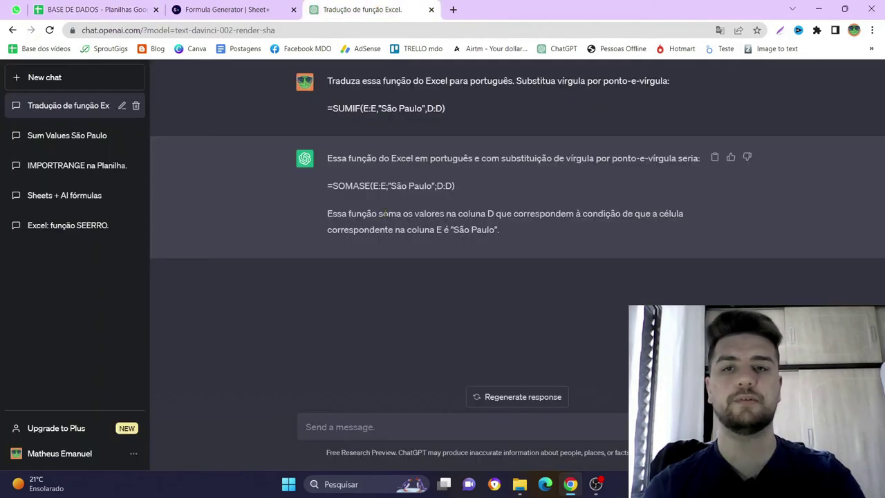
pyautogui.write('Tra')
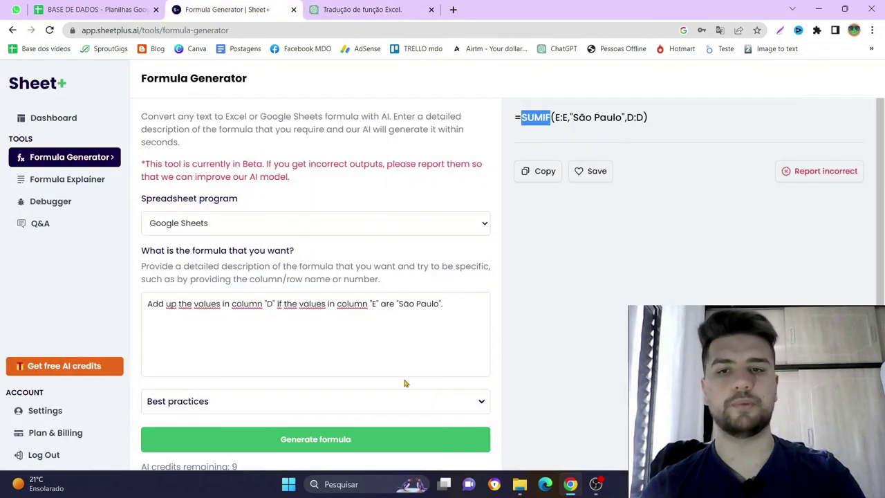
# - Replace the Sheet+ description with the English join-characters request and generate a formula
pyautogui.tripleClick(419, 331)
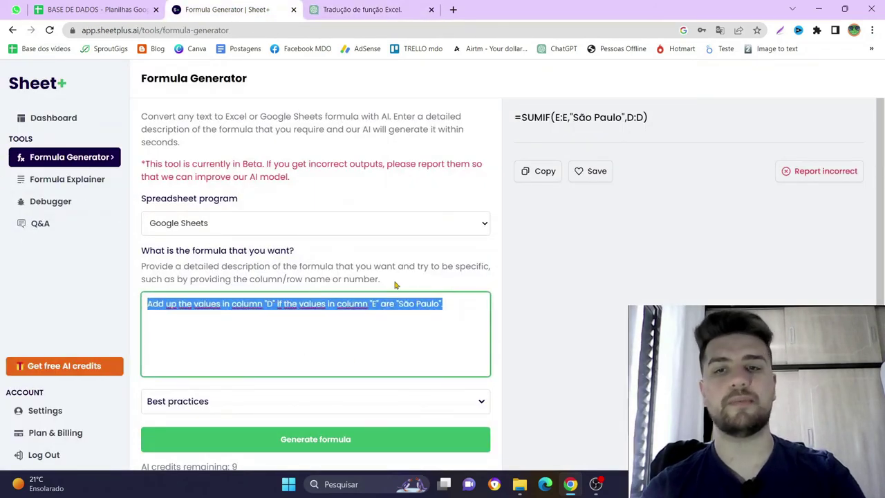
pyautogui.write('Join the first two characters of cell "B2" with the first two characters of cell A2')
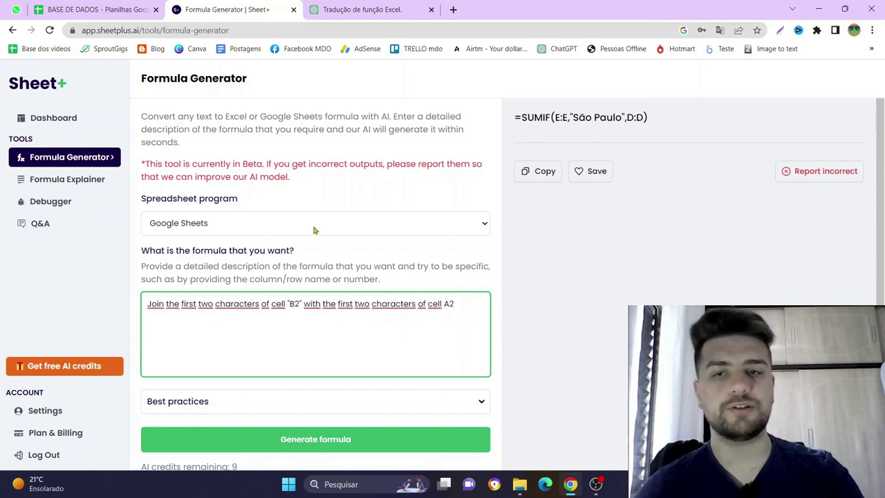
pyautogui.scroll(-1, 345, 404)
pyautogui.click(349, 425)
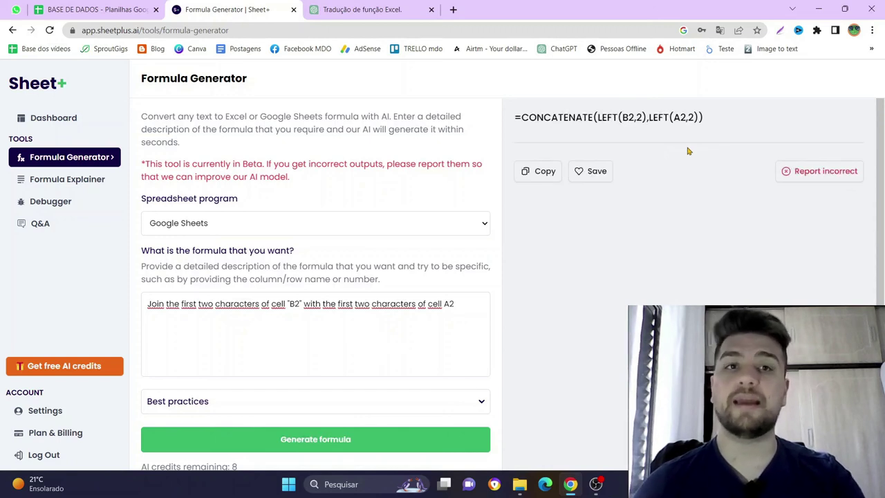
# - Review and copy the generated =CONCATENATE(LEFT(B2,2),LEFT(A2,2)) formula, then return to the spreadsheet
pyautogui.tripleClick(537, 128)
pyautogui.click(537, 130)
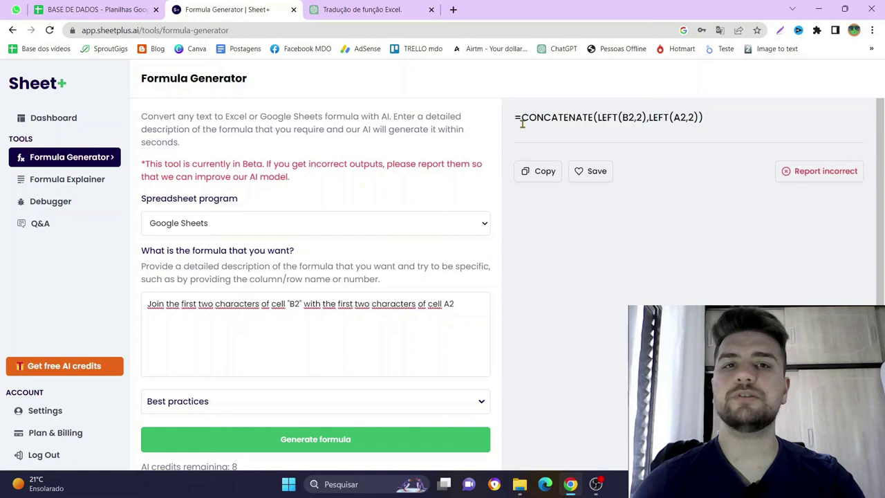
pyautogui.moveTo(514, 120)
pyautogui.mouseDown()
pyautogui.moveTo(607, 123)
pyautogui.moveTo(626, 142)
pyautogui.mouseUp()
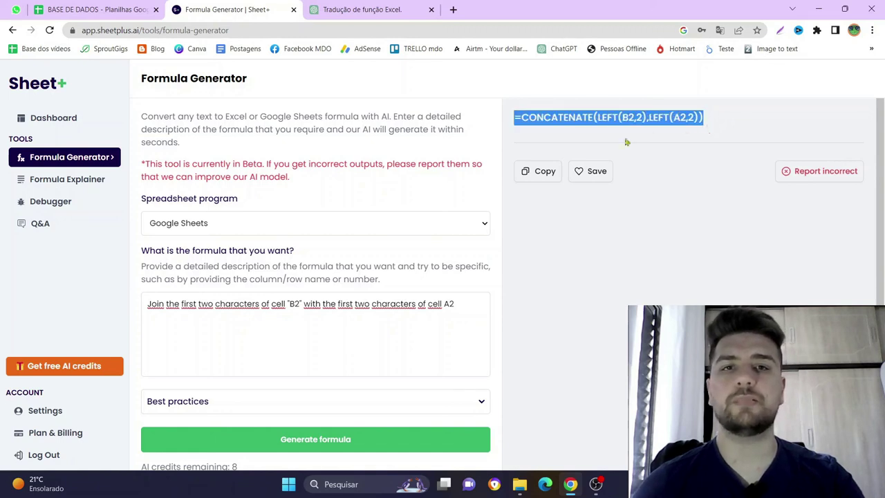
pyautogui.doubleClick(555, 117)
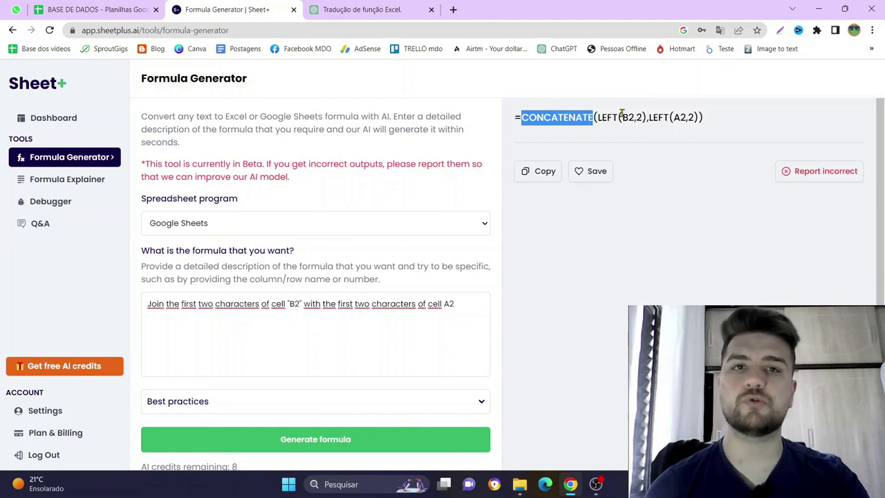
pyautogui.moveTo(597, 117)
pyautogui.mouseDown()
pyautogui.moveTo(645, 119)
pyautogui.moveTo(637, 118)
pyautogui.mouseUp()
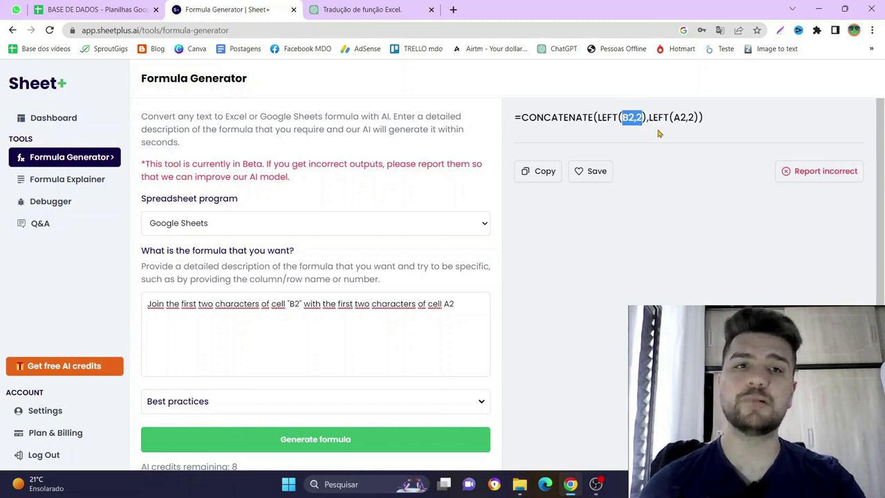
pyautogui.click(649, 117)
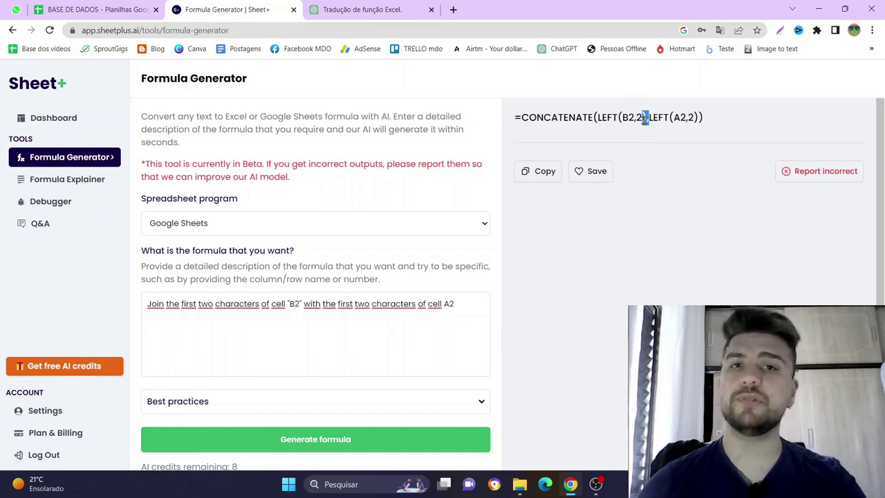
pyautogui.moveTo(650, 118); pyautogui.dragTo(697, 119)
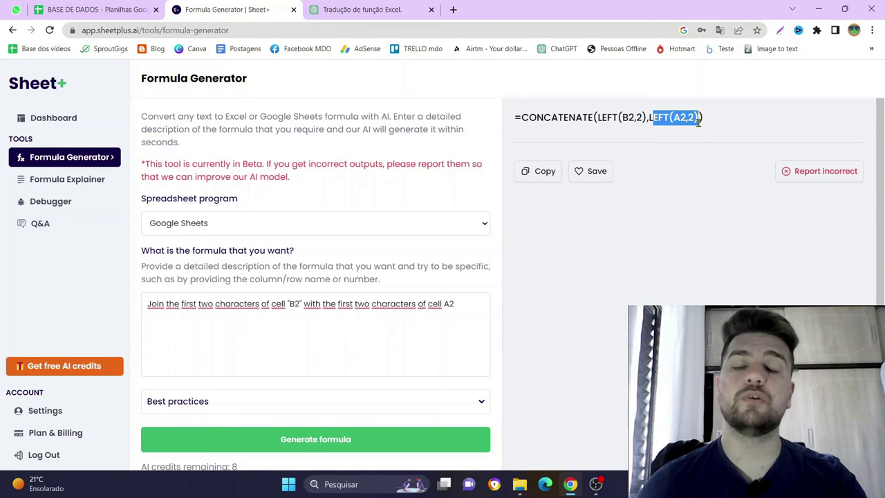
pyautogui.click(672, 121)
pyautogui.moveTo(714, 121); pyautogui.dragTo(507, 118)
pyautogui.hotkey('ctrl', 'c')
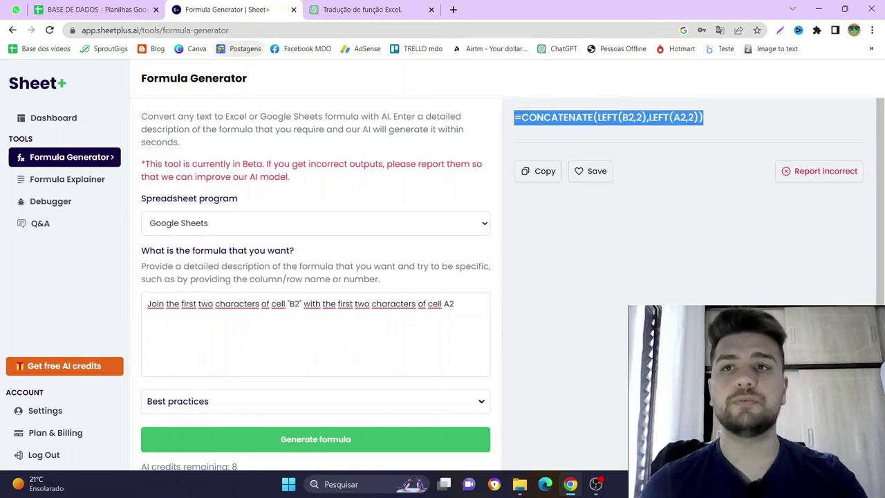
pyautogui.click(96, 9)
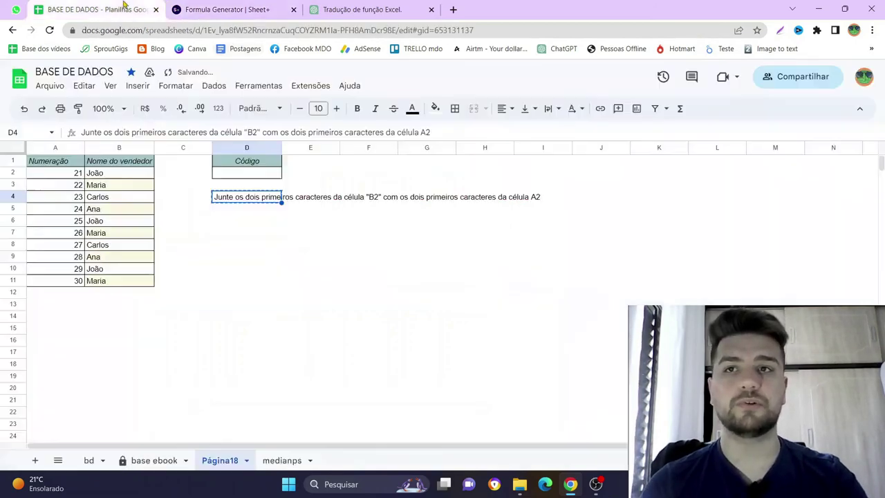
# - Paste the formula into D2, changing its comma to a semicolon
pyautogui.click(258, 173)
pyautogui.doubleClick(258, 173)
pyautogui.hotkey('ctrl', 'v')
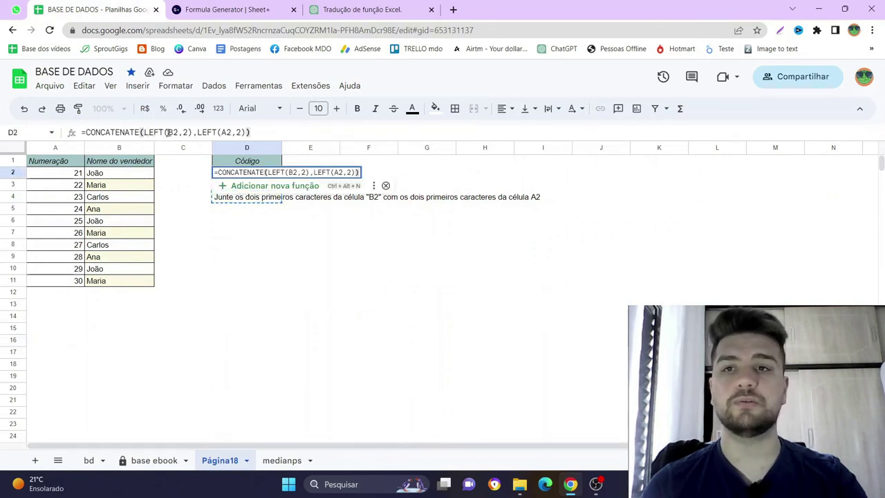
pyautogui.click(199, 132)
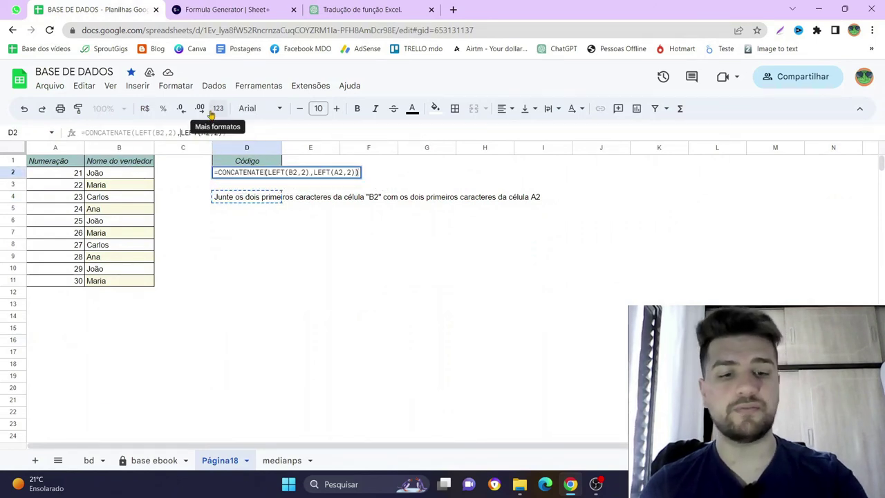
pyautogui.press('BackSpace')
pyautogui.write(';')
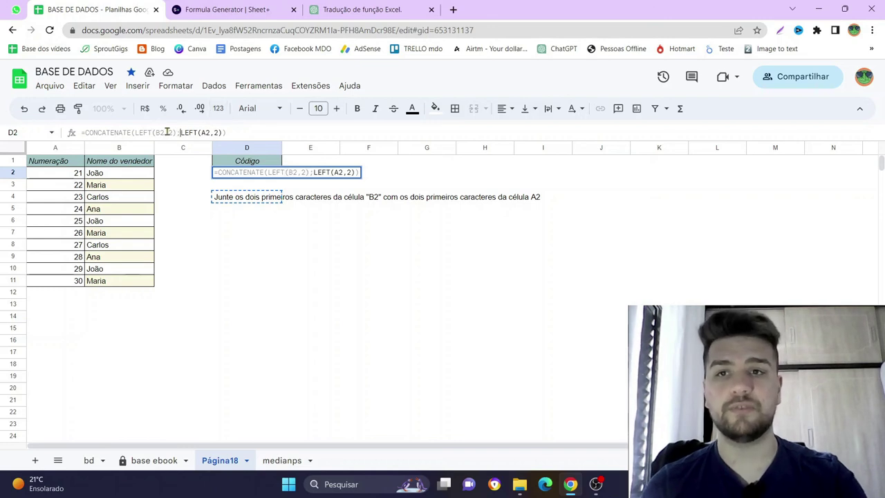
pyautogui.press('Return')
# - Clear the request text from D4 and fill D2's code formula down to D11
pyautogui.click(103, 174)
pyautogui.click(56, 173)
pyautogui.click(234, 200)
pyautogui.press('Delete')
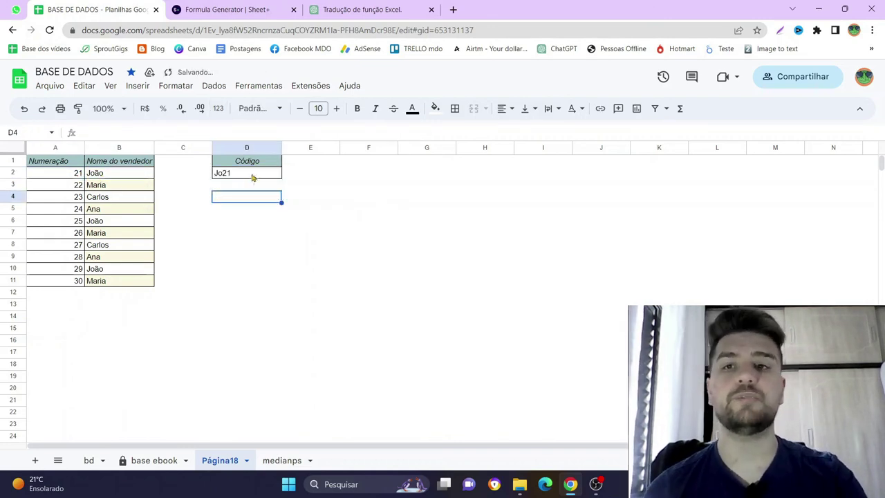
pyautogui.click(256, 174)
pyautogui.moveTo(283, 182); pyautogui.dragTo(277, 282)
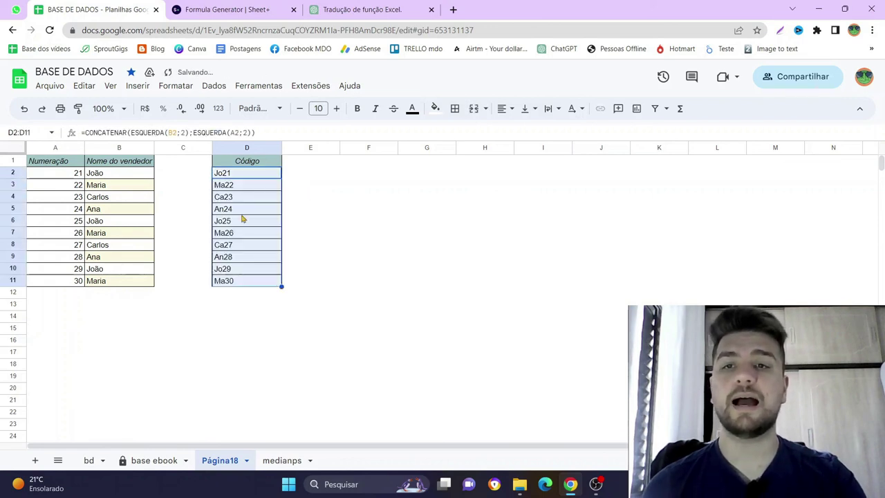
# - Verify D5 produces An24 for Ana, then check the remaining Sheet+ AI credits
pyautogui.click(69, 211)
pyautogui.click(105, 211)
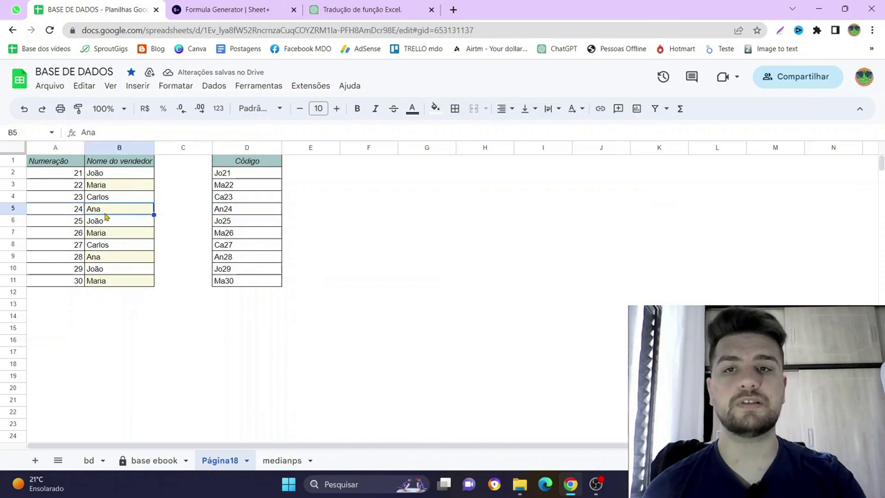
pyautogui.click(241, 209)
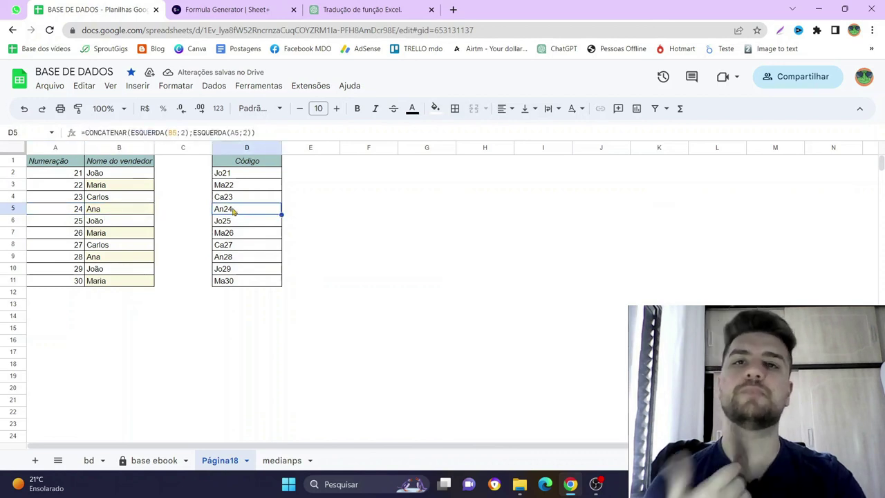
pyautogui.hotkey('ctrl', 'Tab')
pyautogui.moveTo(238, 452); pyautogui.dragTo(141, 454)
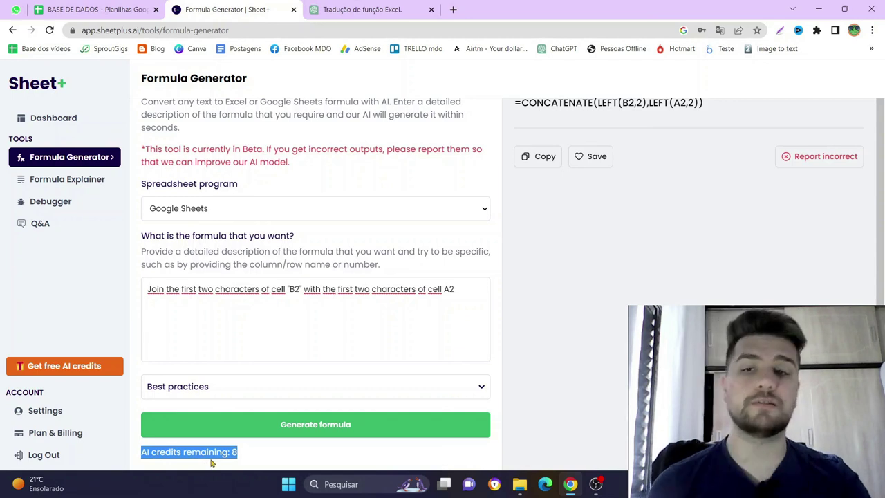
# - Open Sheet+'s Free AI Credits page from the 'Get free AI credits' sidebar button
pyautogui.click(59, 366)
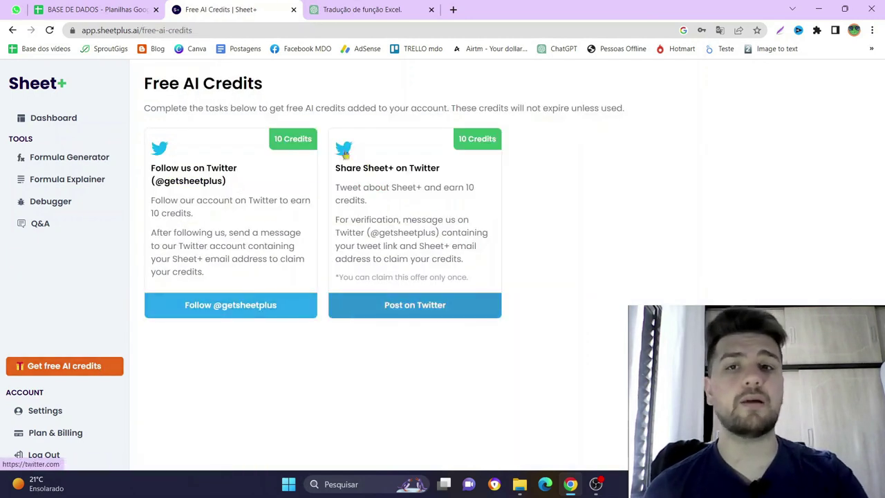